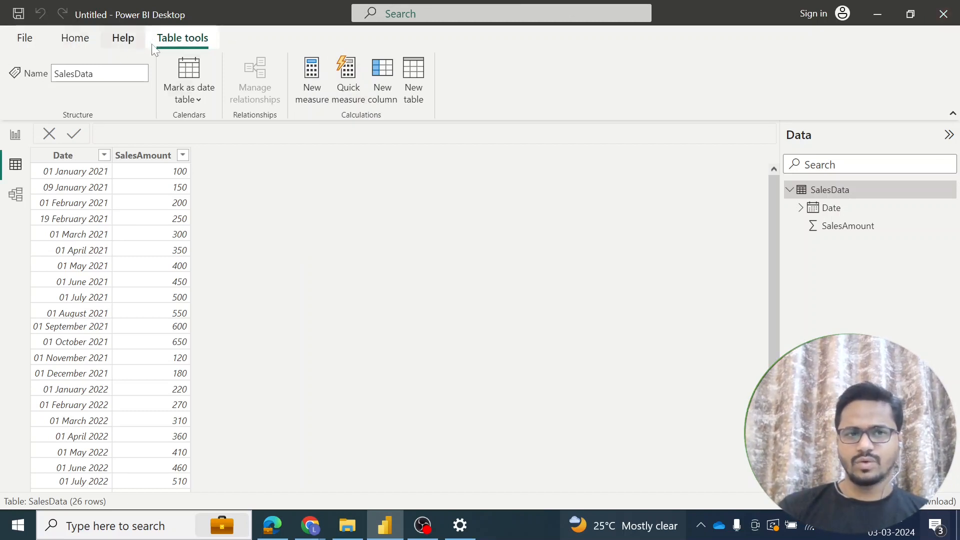
Create a new measure in SalesData named SamePeriodLastYear and begin its formula with the CALCULATE function.
left_click(315, 90)
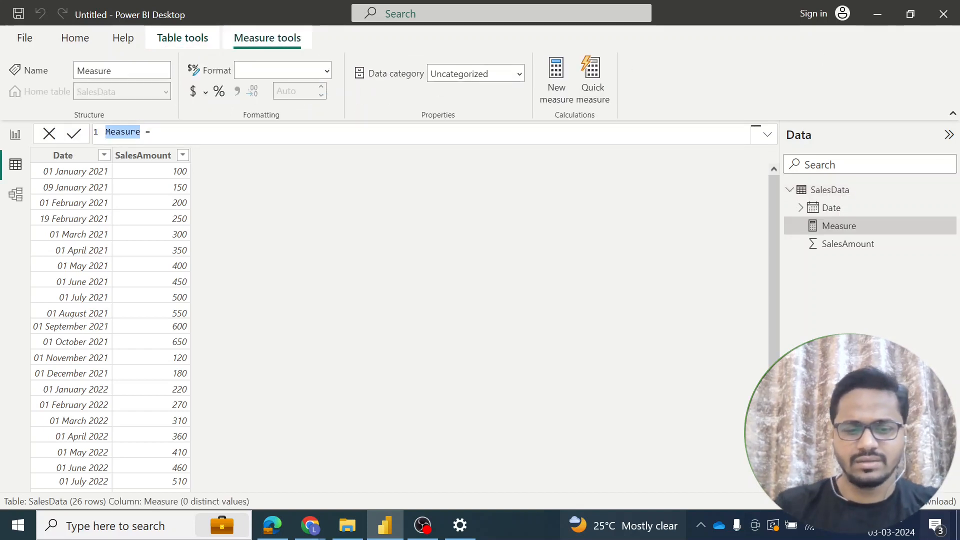
type("Same")
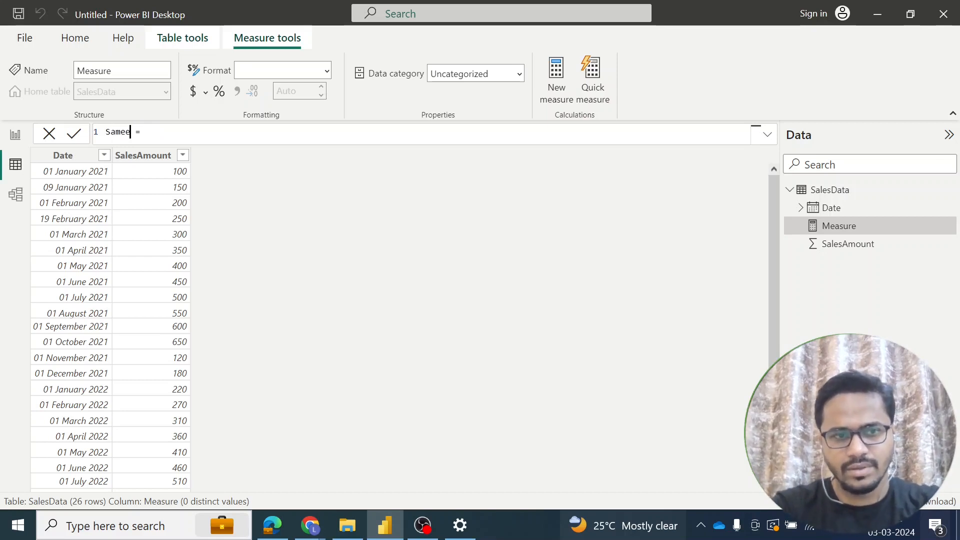
type("PeriodLast")
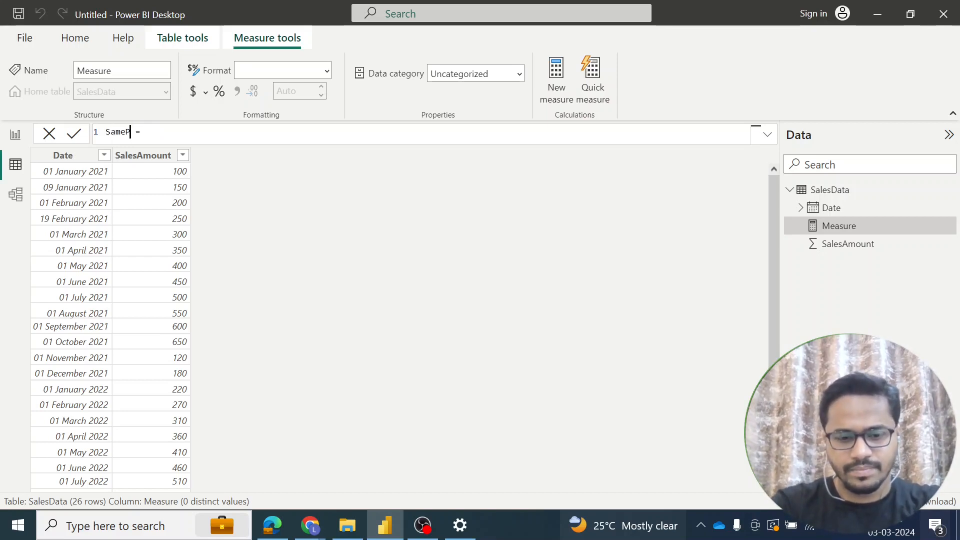
type("Year")
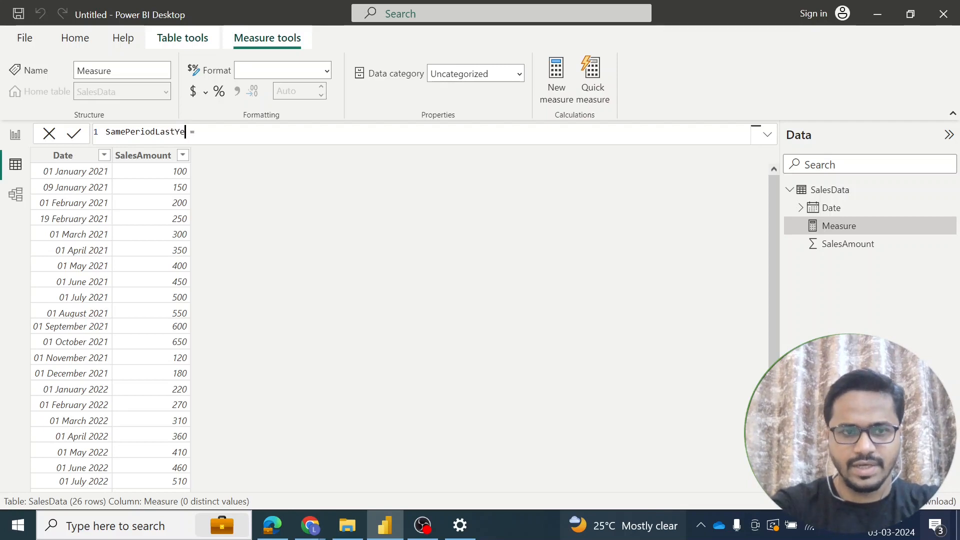
key("End")
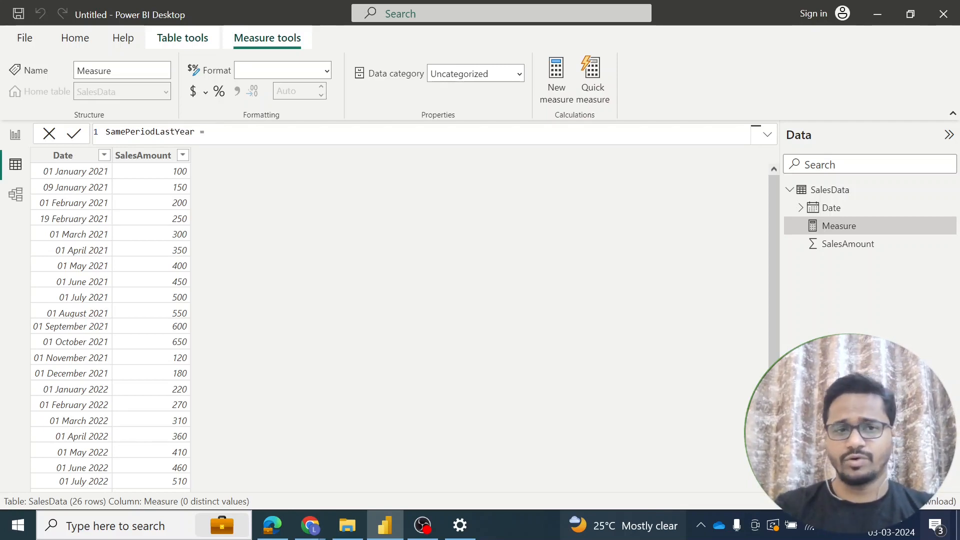
type("Calcu")
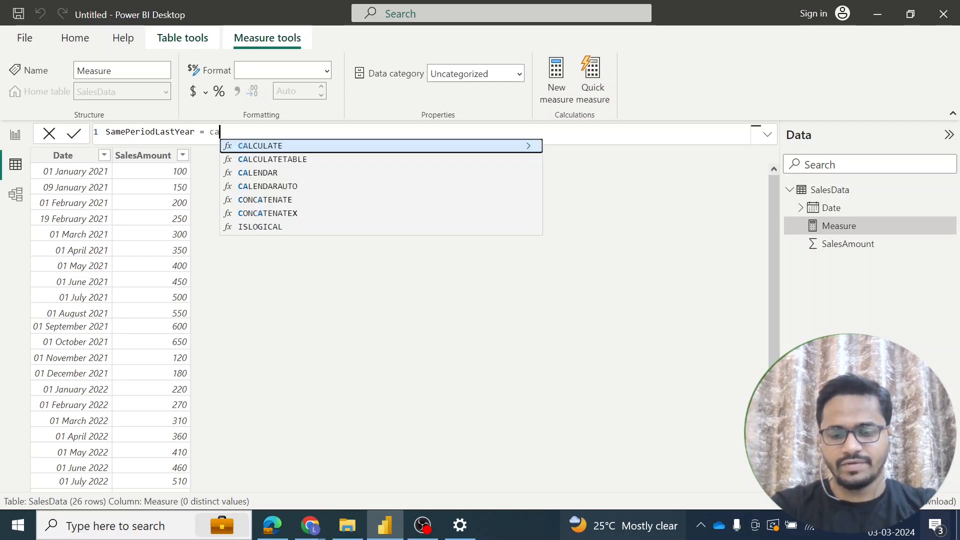
key("Tab")
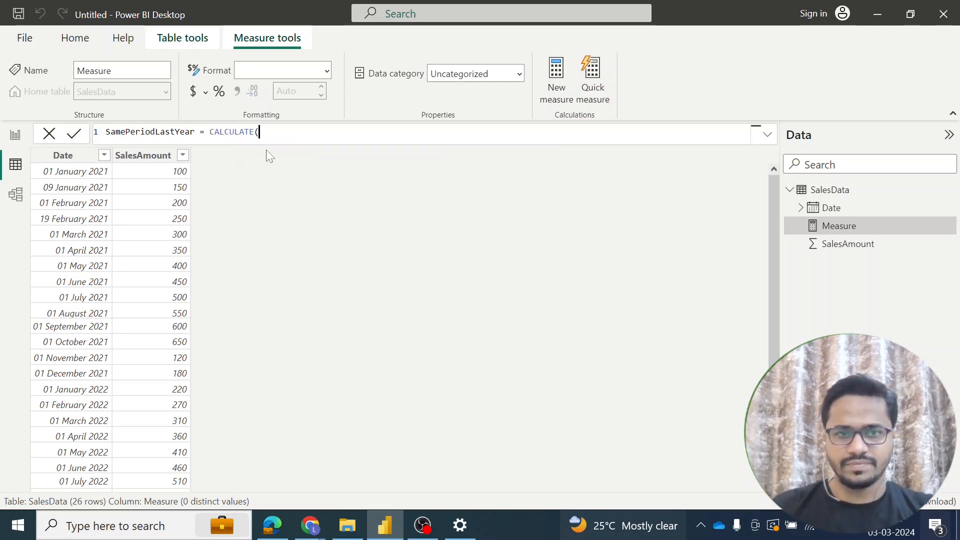
type("sum")
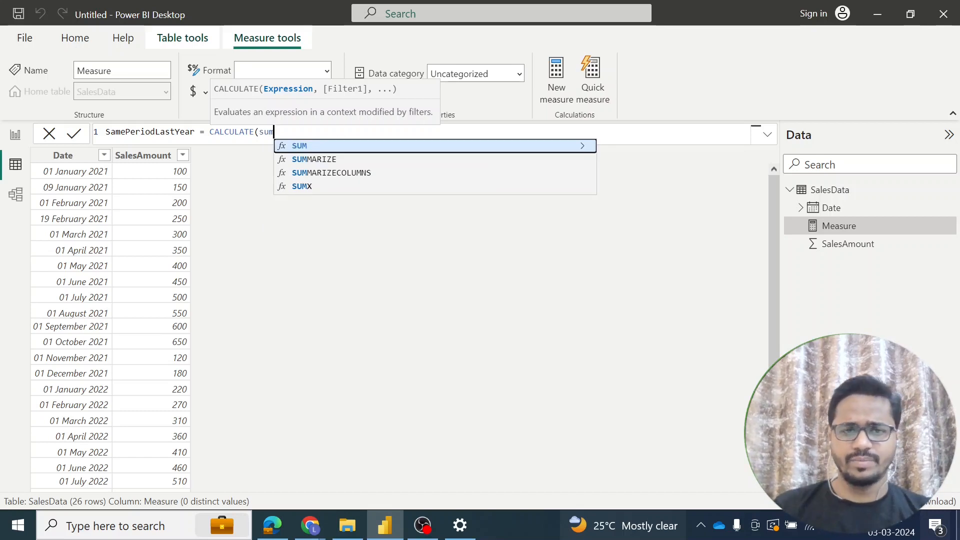
left_click(304, 159)
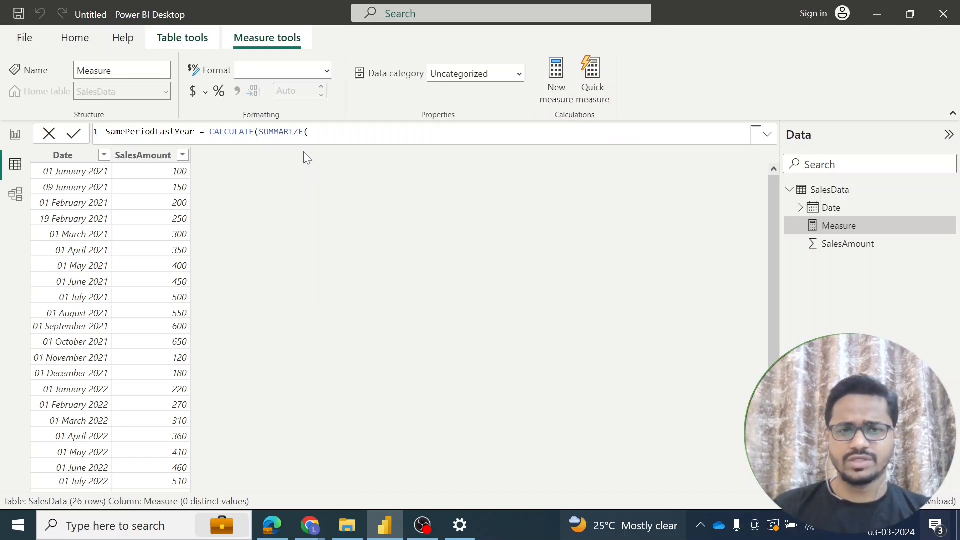
type("))")
key("Return")
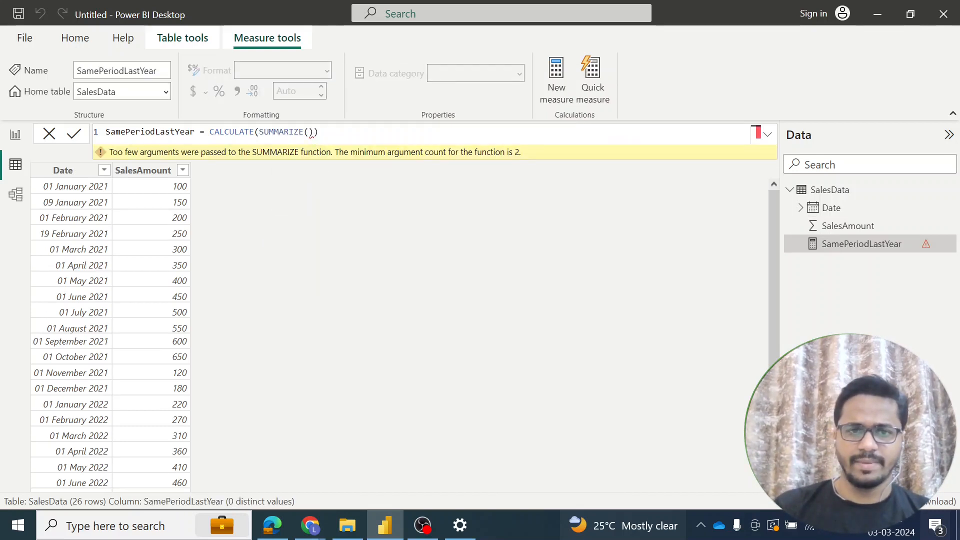
key("BackSpace")
key("BackSpace")
key("BackSpace")
key("BackSpace")
key("BackSpace")
key("BackSpace")
key("BackSpace")
key("BackSpace")
key("BackSpace")
key("BackSpace")
key("BackSpace")
key("BackSpace")
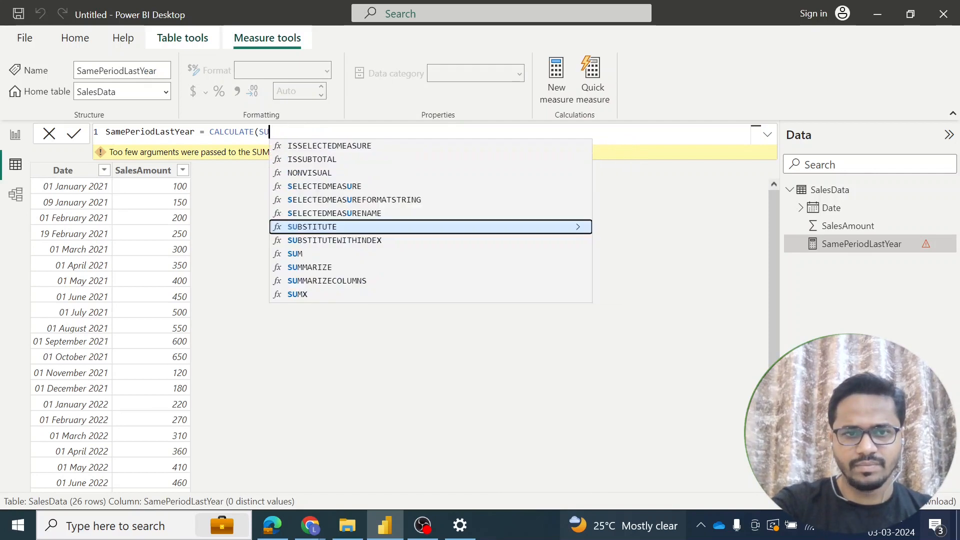
Enter SUM(SalesData[SalesAmount]) as the expression inside CALCULATE in the SamePeriodLastYear measure.
type("sum")
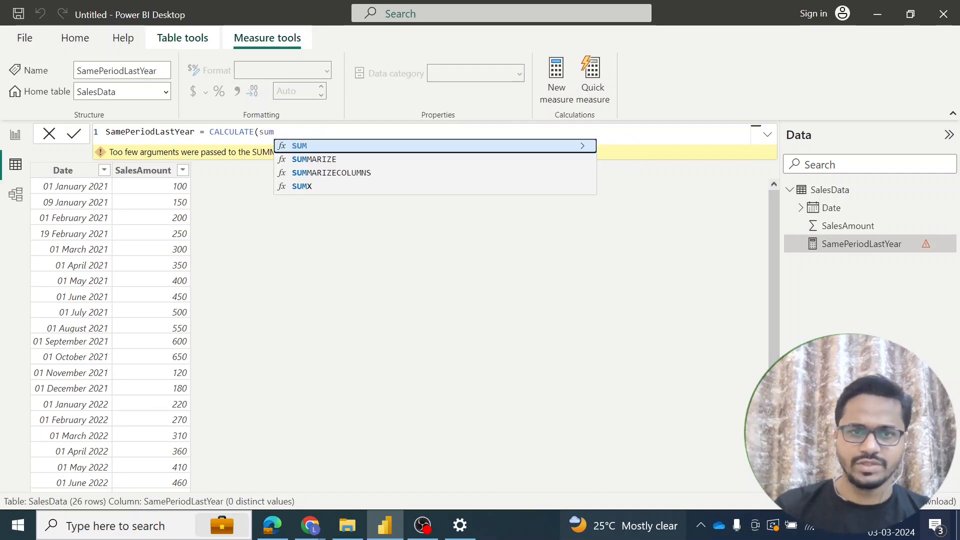
type("(SalesData")
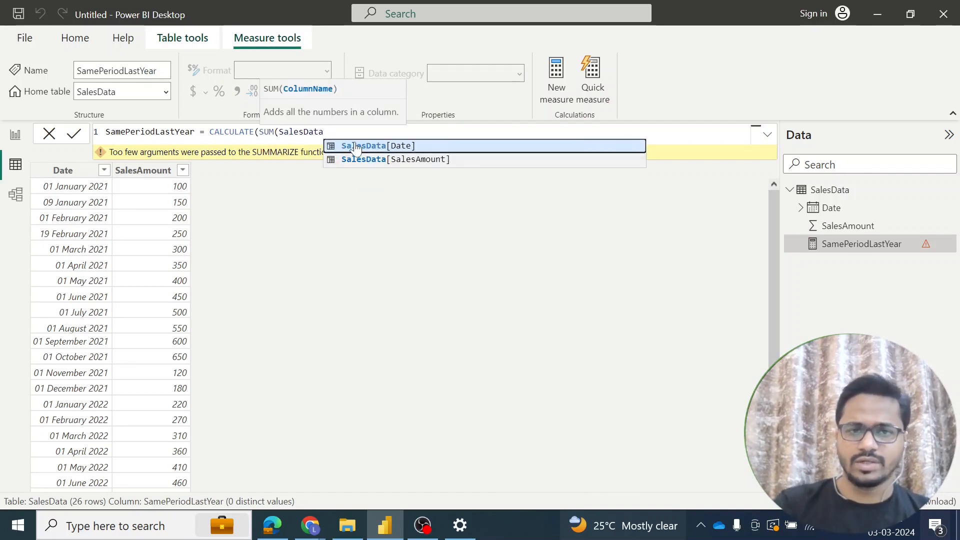
key("BackSpace")
key("BackSpace")
key("BackSpace")
key("BackSpace")
key("BackSpace")
key("BackSpace")
key("BackSpace")
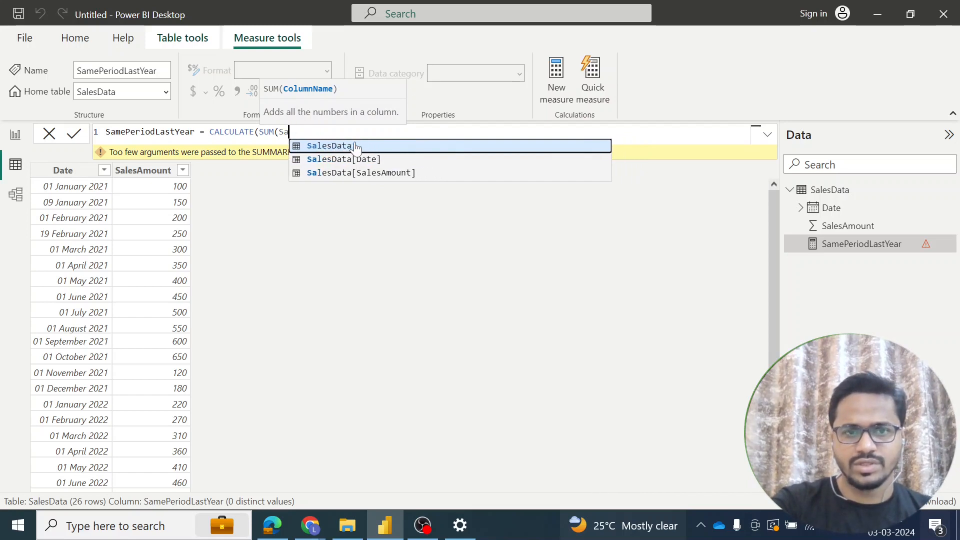
key("BackSpace")
key("BackSpace")
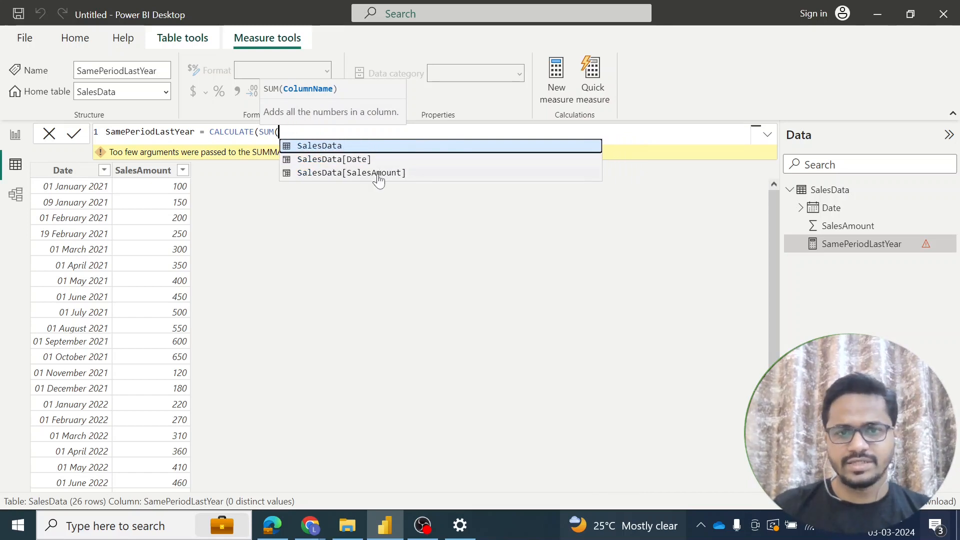
left_click(378, 173)
type(")")
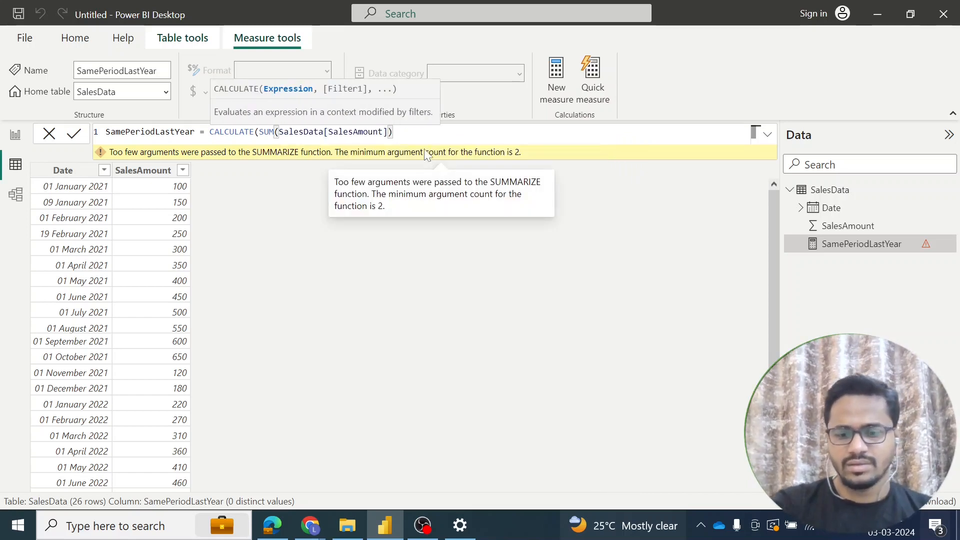
Add SAMEPERIODLASTYEAR(SalesData[Date]) as the CALCULATE filter, close the formula and commit the measure.
type(",")
key("BackSpace")
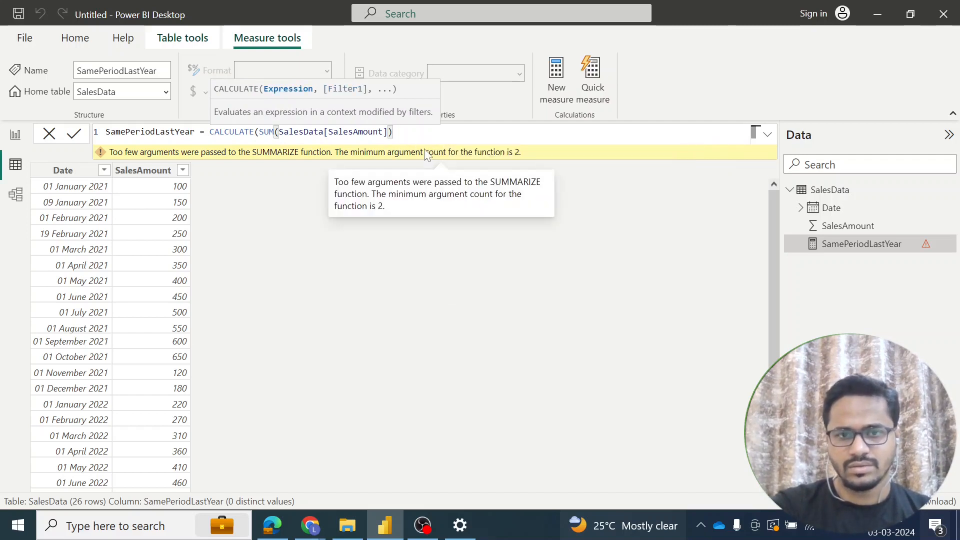
type(",")
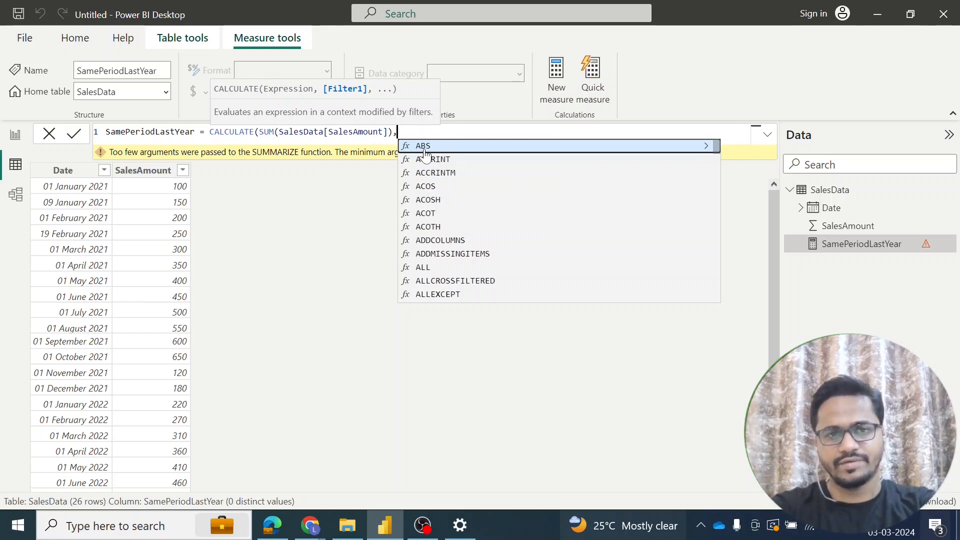
type("sam")
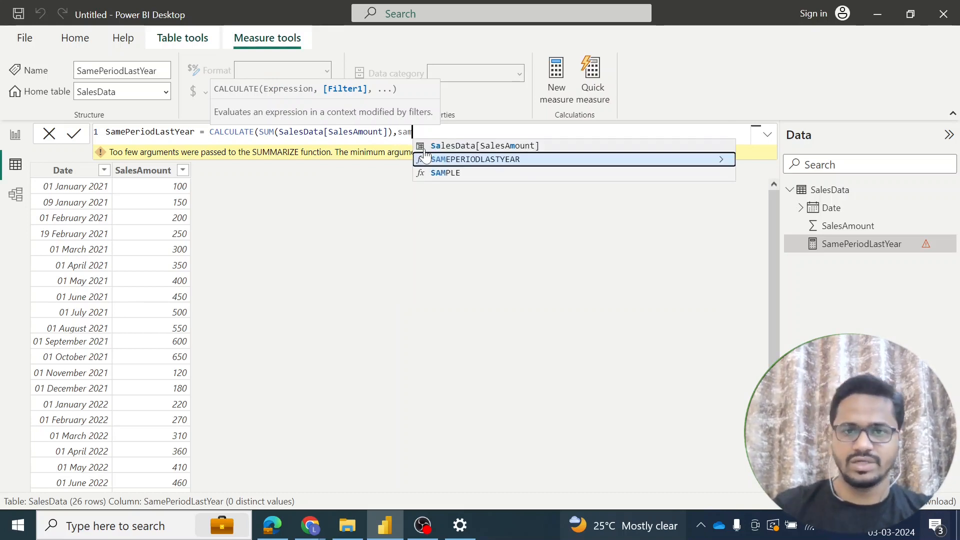
left_click(452, 159)
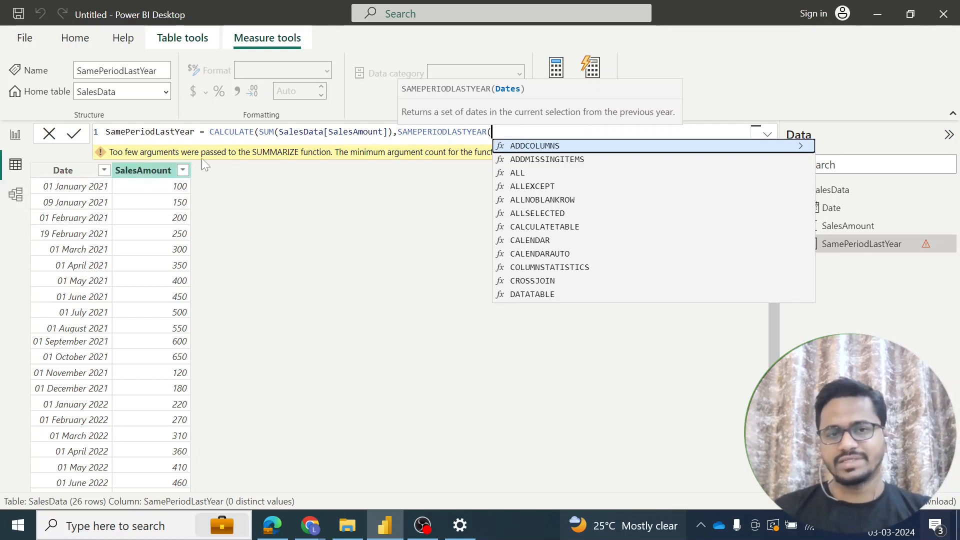
type("date")
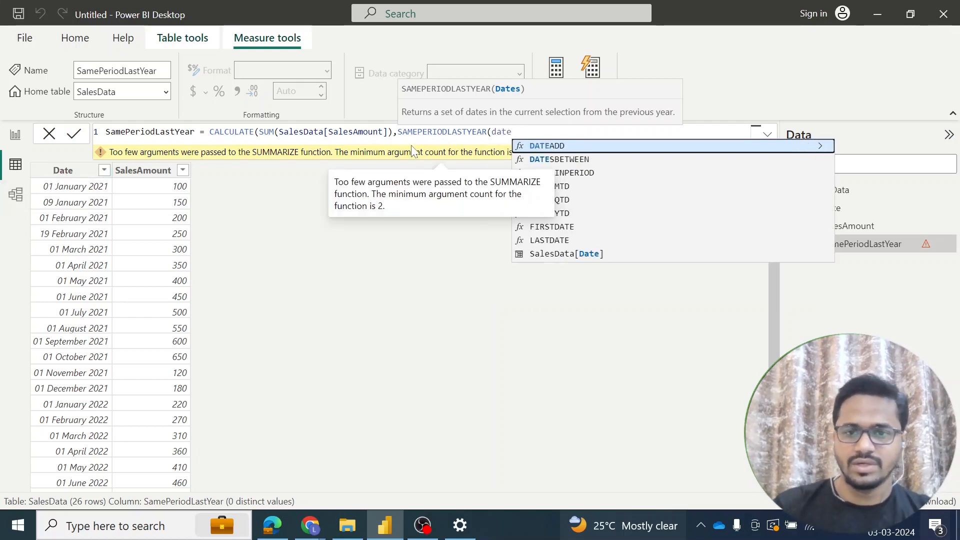
left_click(555, 255)
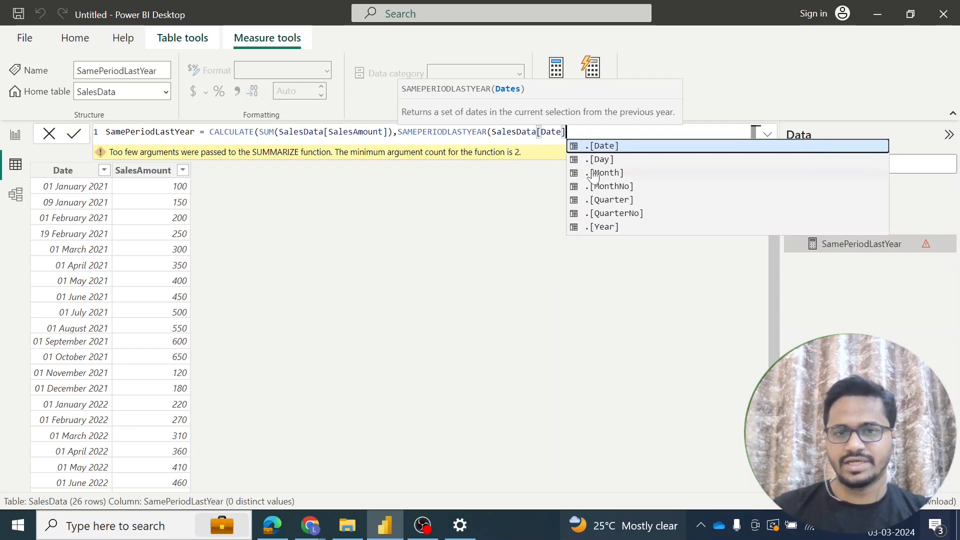
type(")")
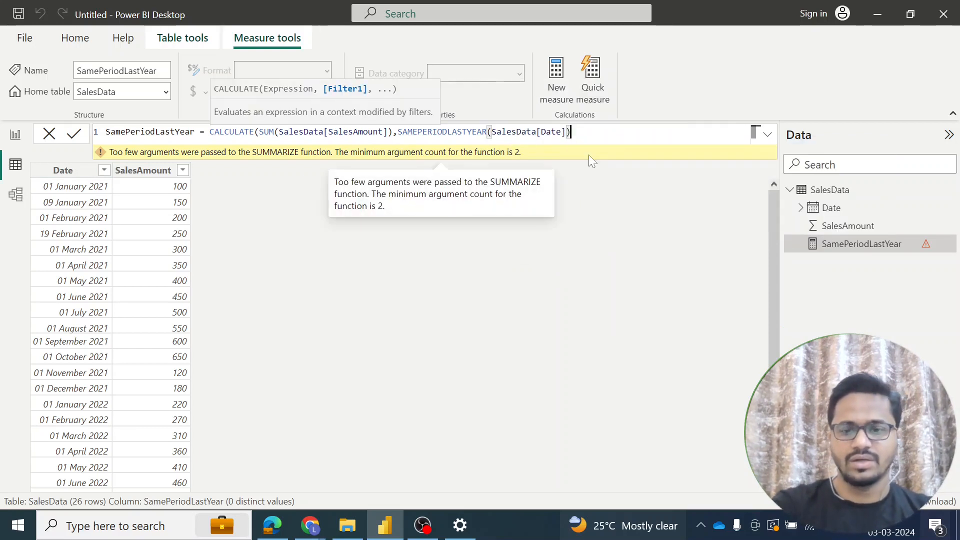
type(")")
key("Return")
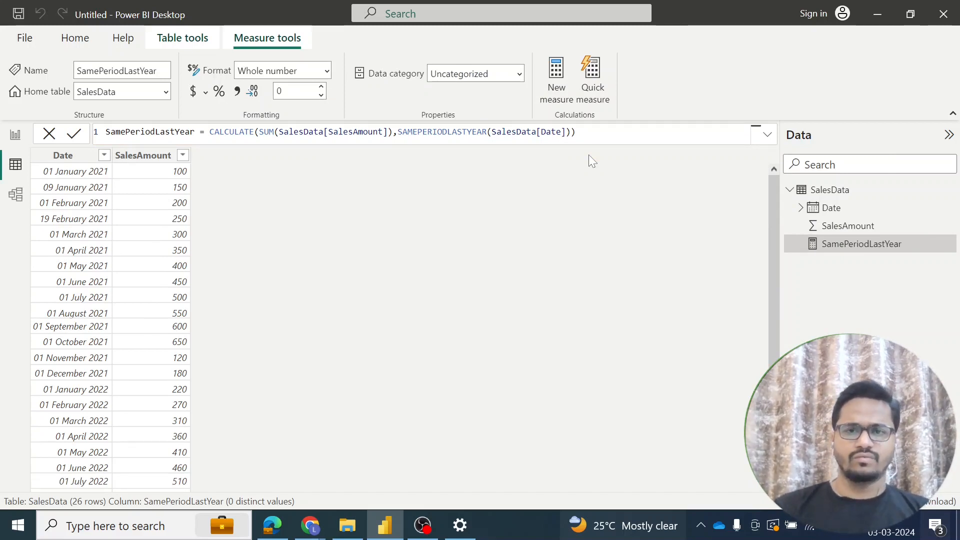
Insert a table visual on report Page 1, reposition it and enlarge it to nearly the page's height.
left_click(16, 134)
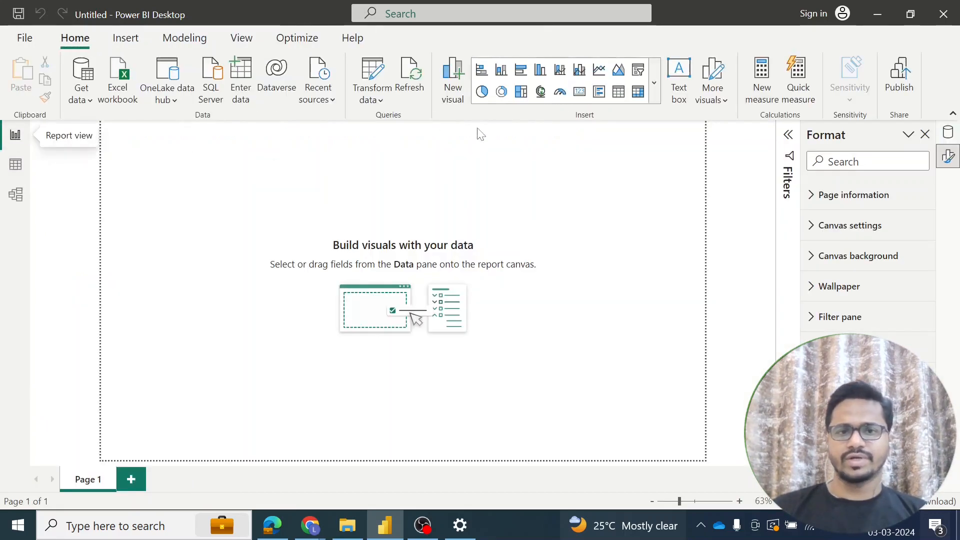
left_click(618, 91)
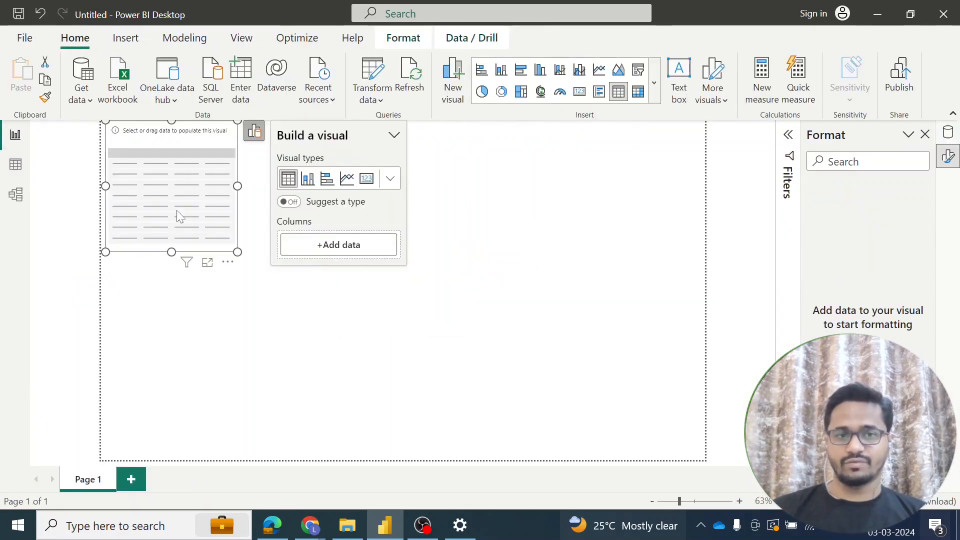
left_click_drag(178, 212, 243, 270)
left_click_drag(305, 315, 378, 415)
left_click_drag(286, 272, 281, 227)
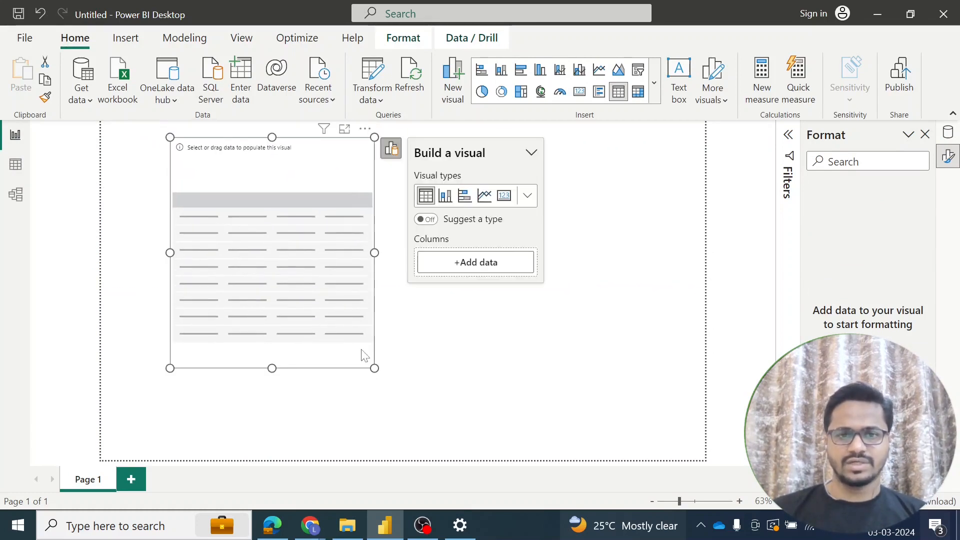
left_click_drag(374, 368, 408, 436)
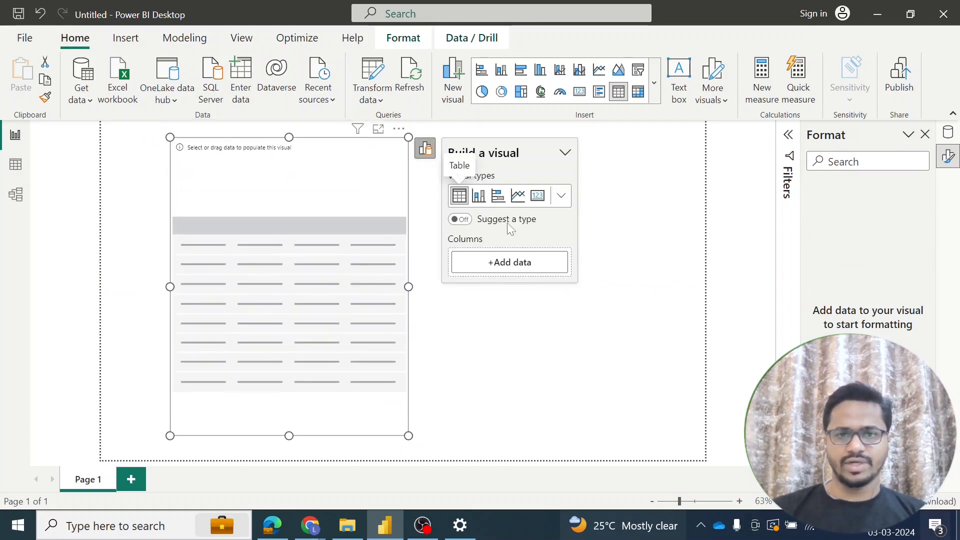
Add the Date field to the table visual and remove its Quarter and Day levels, leaving Year and Month.
left_click(509, 275)
left_click(632, 20)
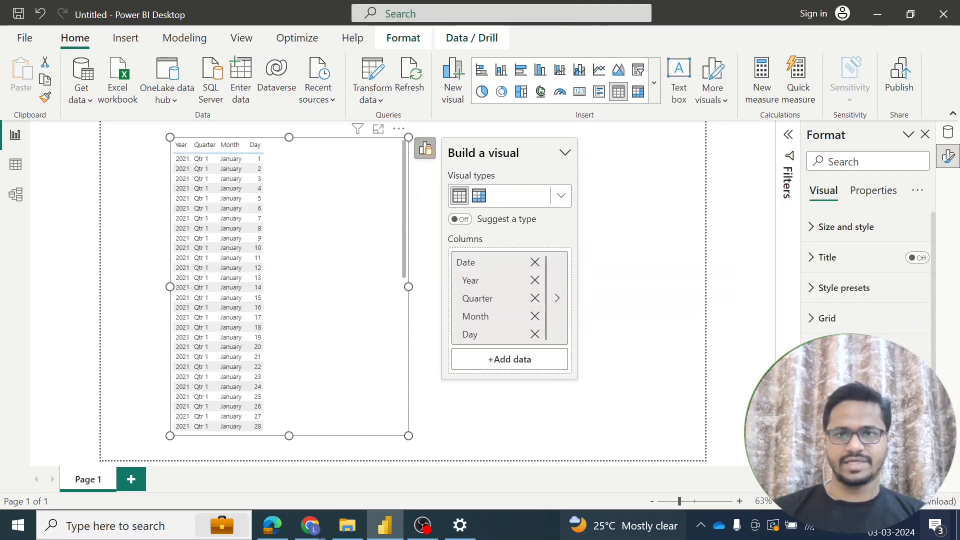
left_click(536, 300)
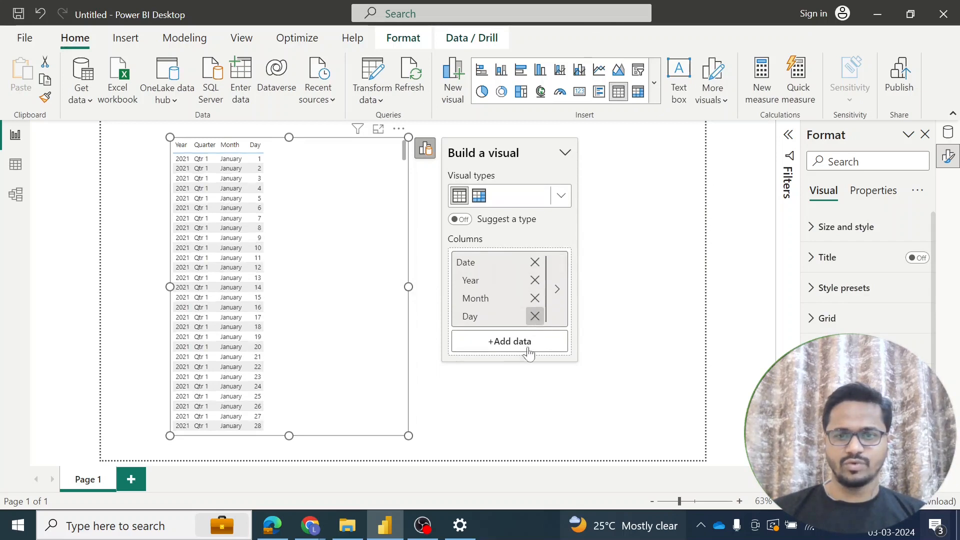
left_click(534, 316)
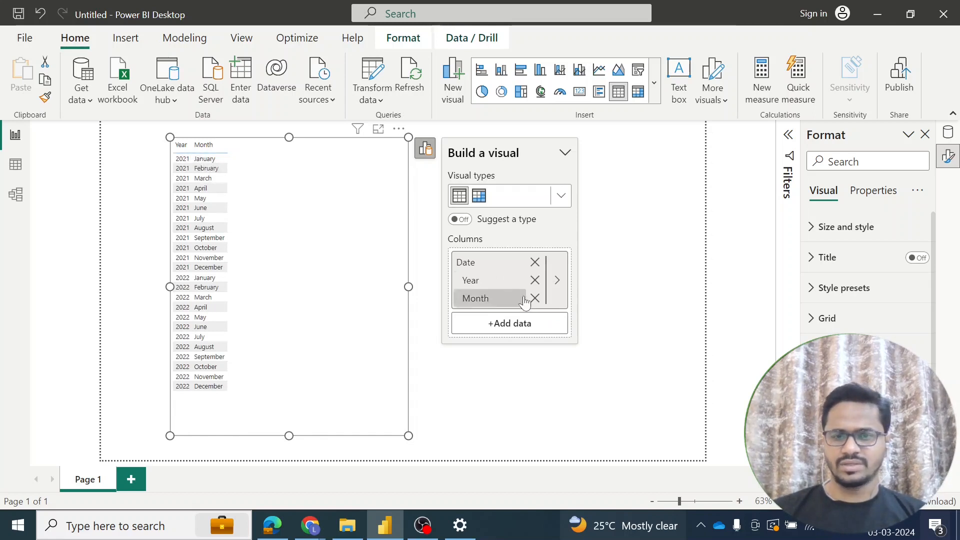
Add SalesAmount as a column of the table visual and slightly enlarge the visual to fit all month rows.
left_click(523, 324)
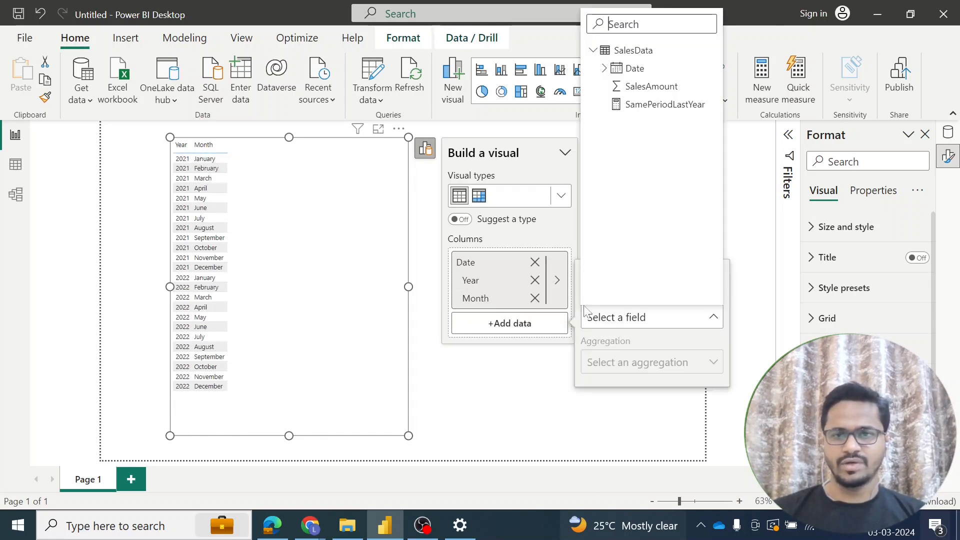
left_click(635, 88)
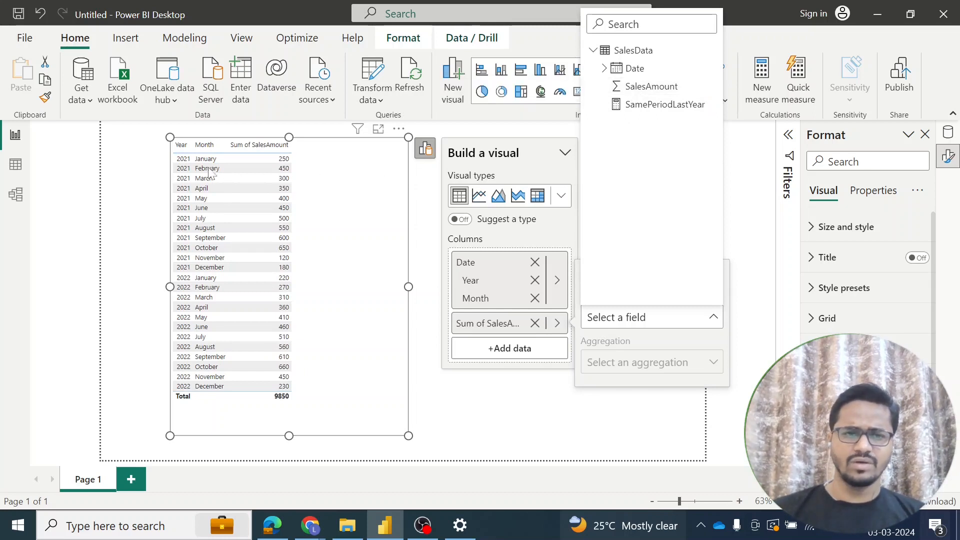
left_click(321, 272)
left_click(309, 190)
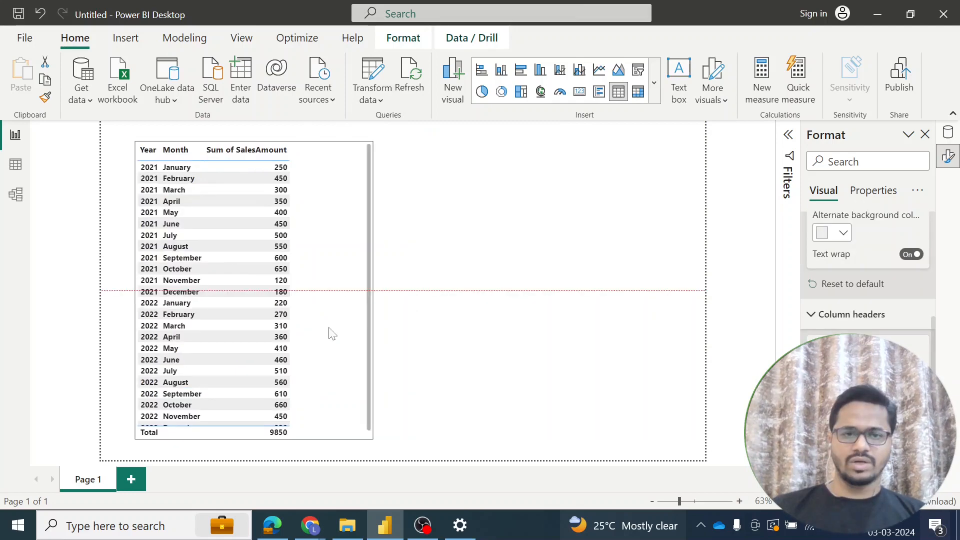
left_click_drag(373, 440, 379, 453)
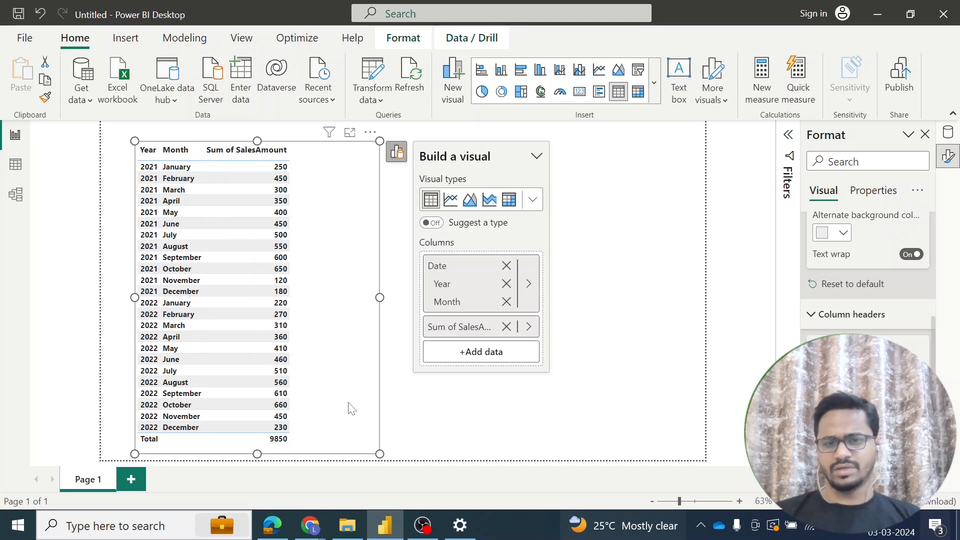
Add the SamePeriodLastYear measure as a column of the table visual and slightly widen the visual.
left_click(479, 359)
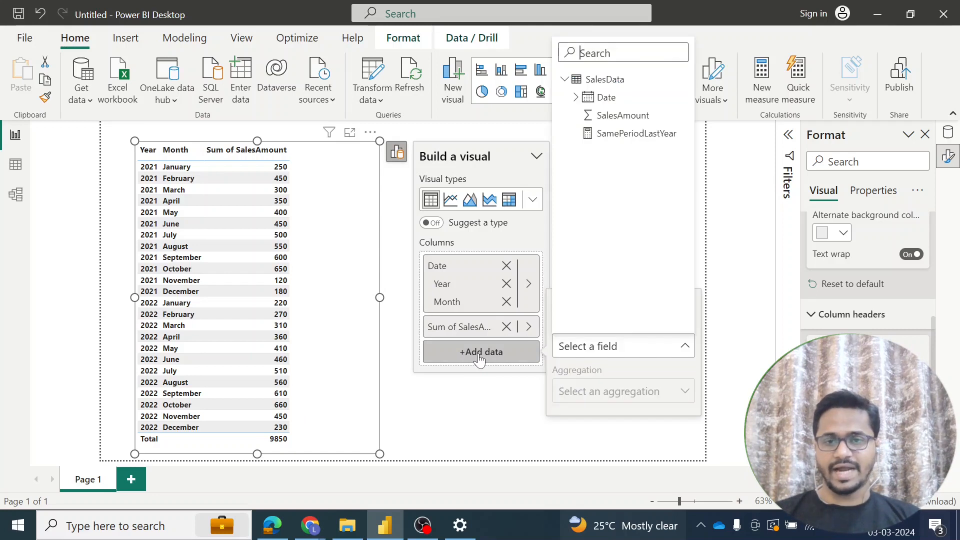
left_click(608, 132)
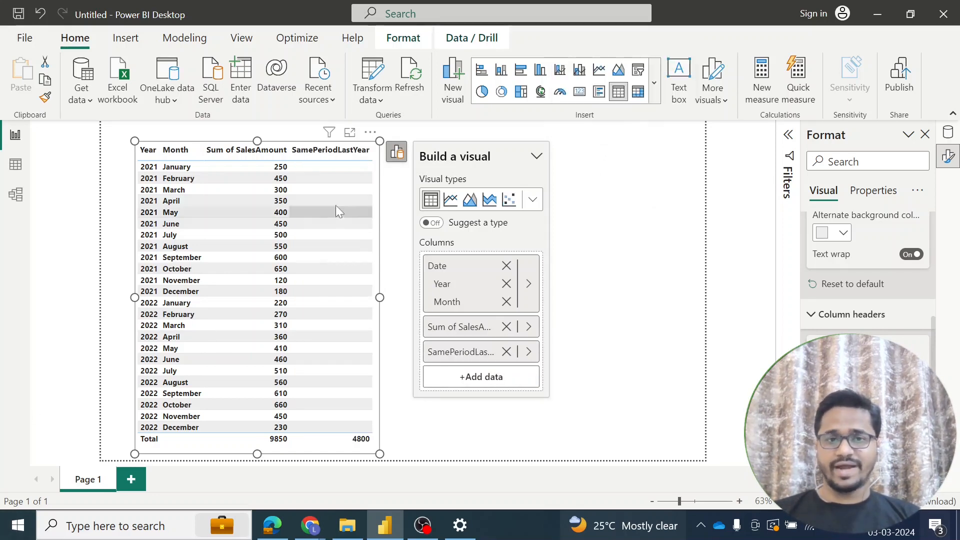
left_click(391, 303)
left_click(370, 245)
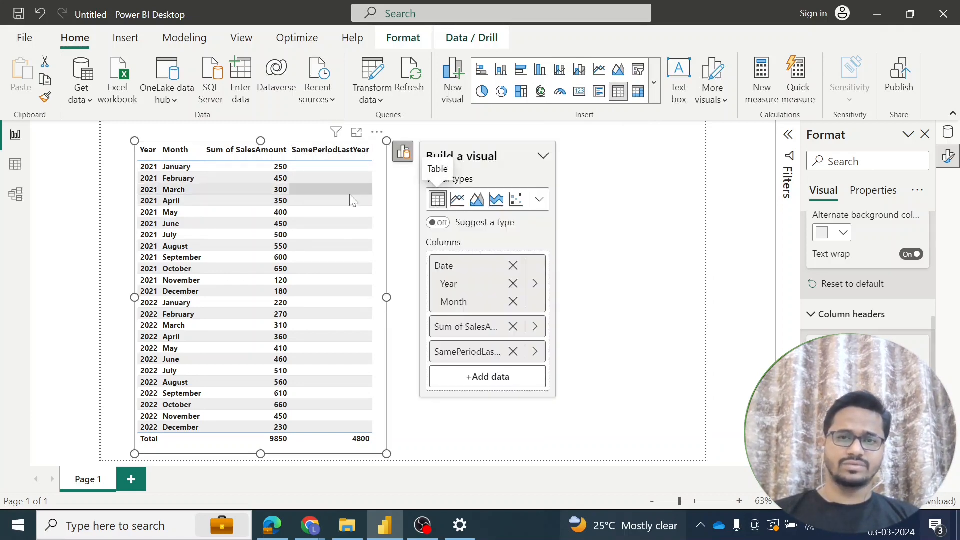
Create a new calculated table named CalTable in the table view and begin its formula with the CALENDAR function.
left_click(15, 165)
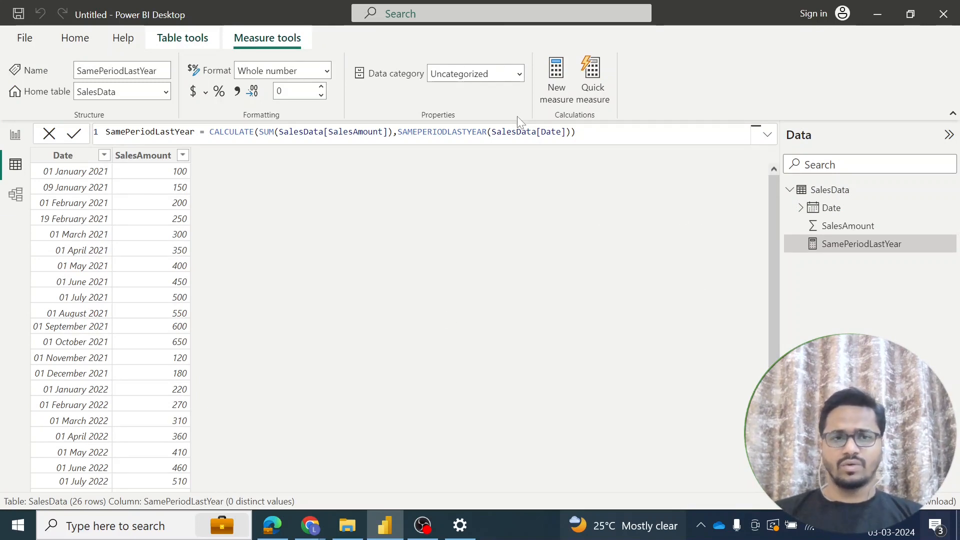
left_click(178, 33)
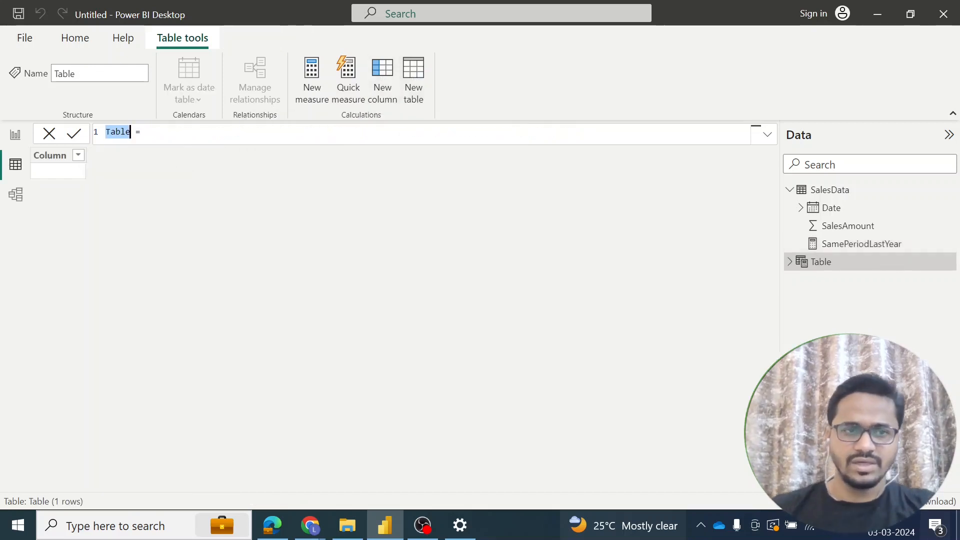
type("Csal")
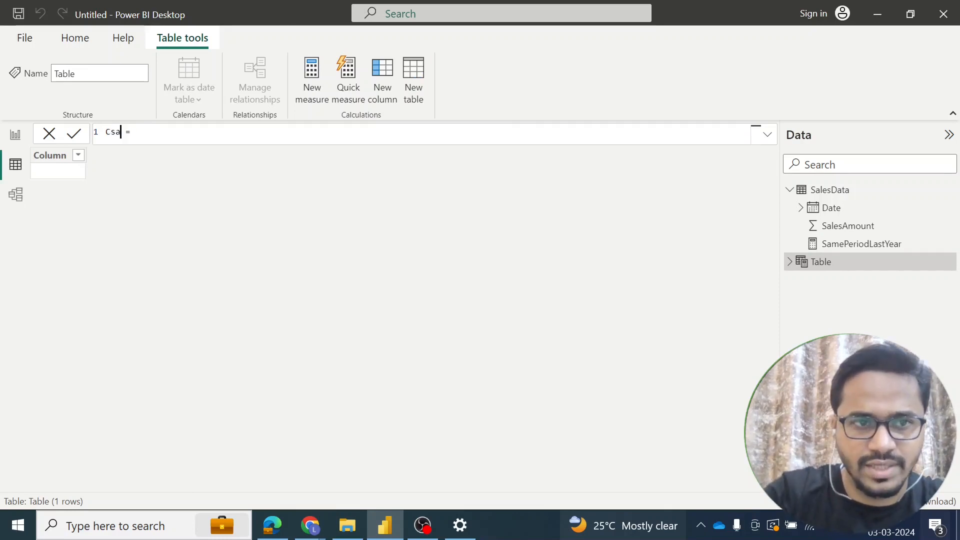
type("lTable")
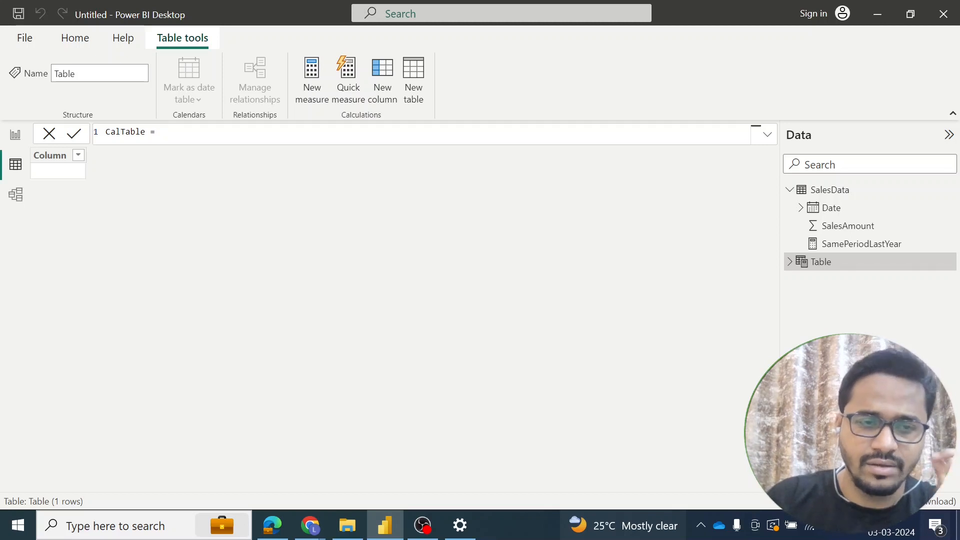
type("CALENDAR(")
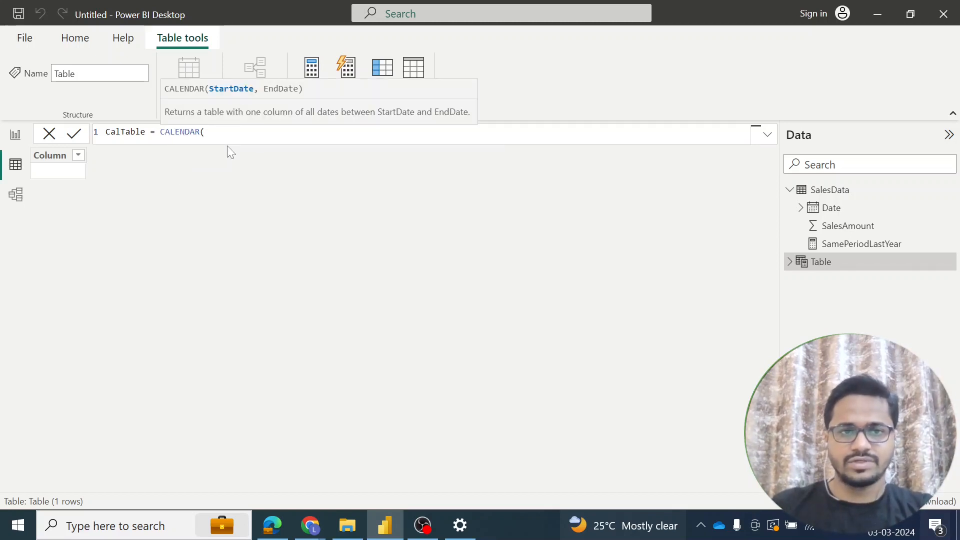
Enter "2021-01-01" as the start date argument of CALENDAR, followed by a comma.
type("\"\"")
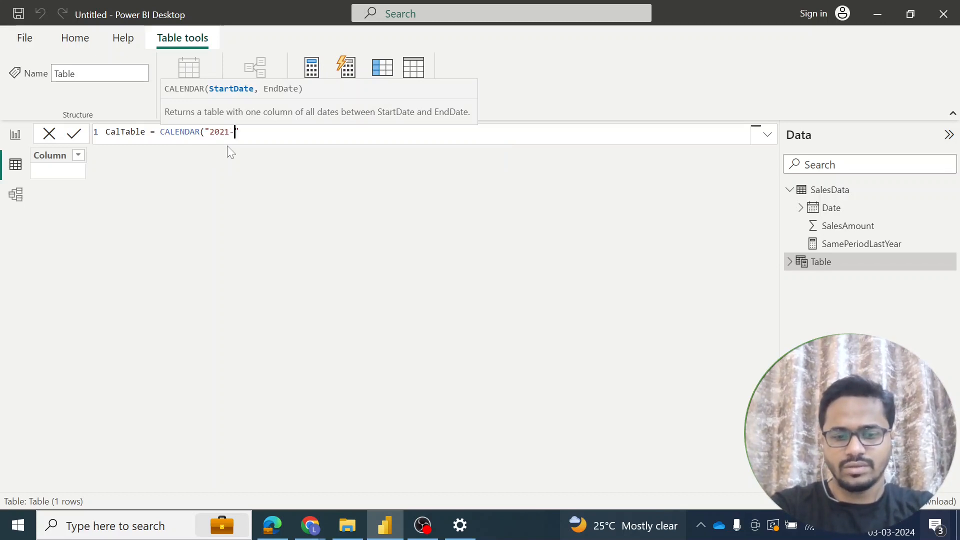
type("2021-02-")
key("BackSpace")
key("BackSpace")
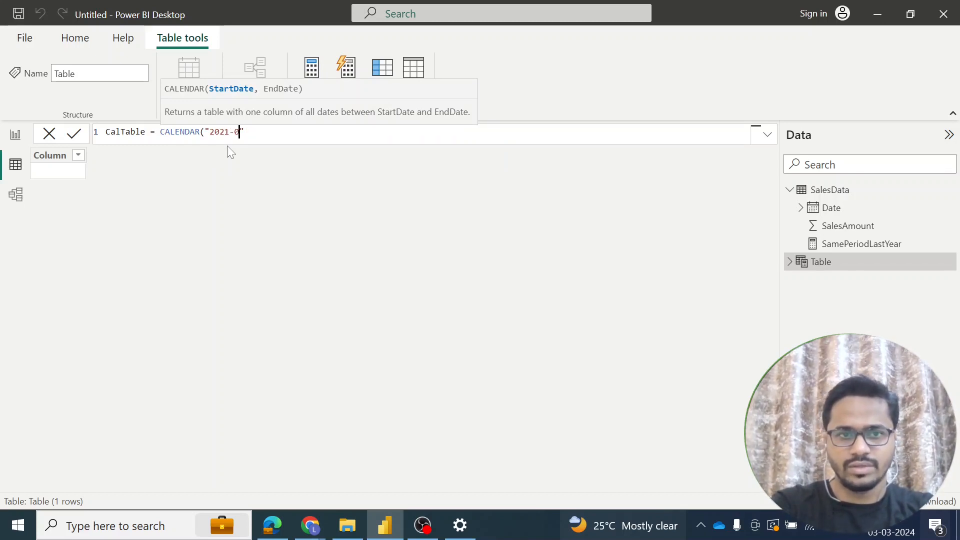
type("1-01\".")
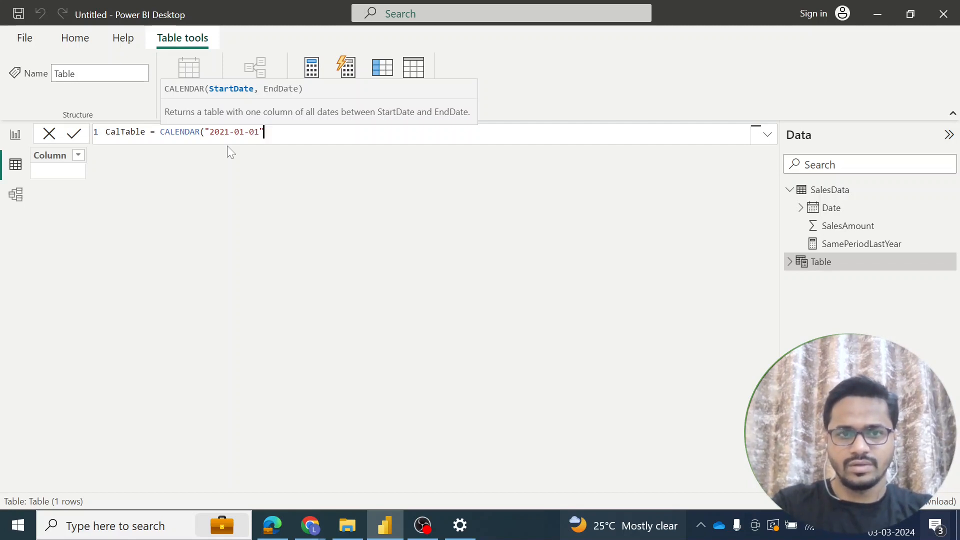
key("BackSpace")
type(",")
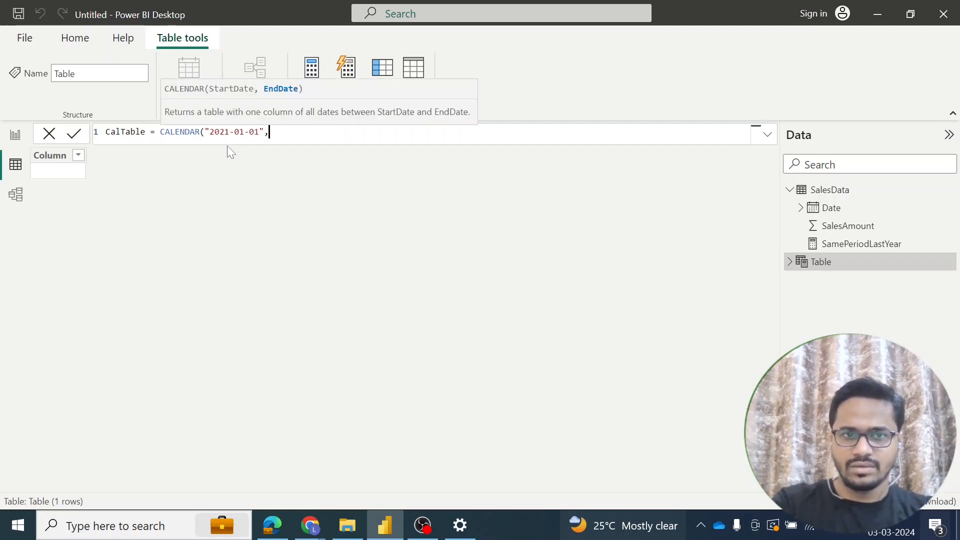
Copy the start date text in the CalTable formula and paste it as the end date argument.
key("shift+Left")
key("ctrl+shift+Left")
key("ctrl+shift+Left")
key("ctrl+shift+Left")
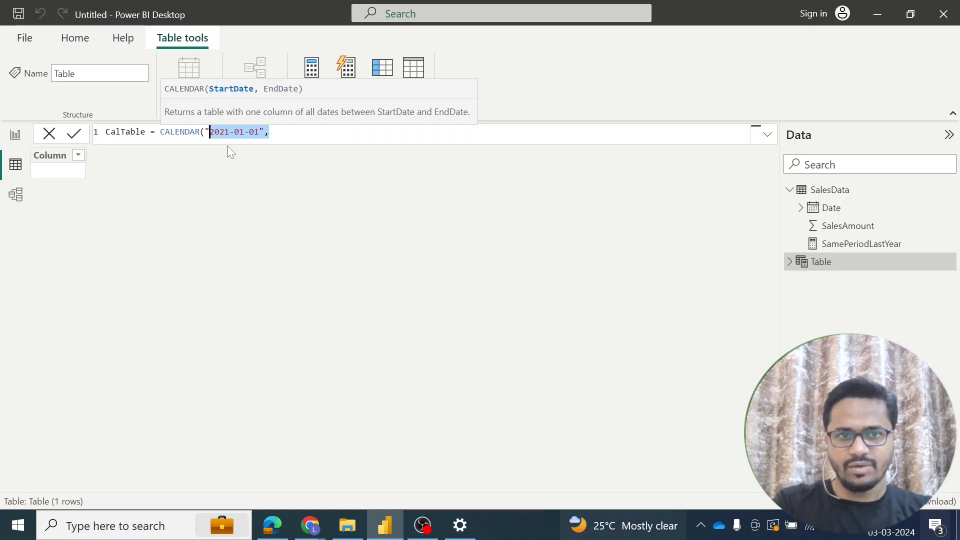
key("ctrl+c")
key("Right")
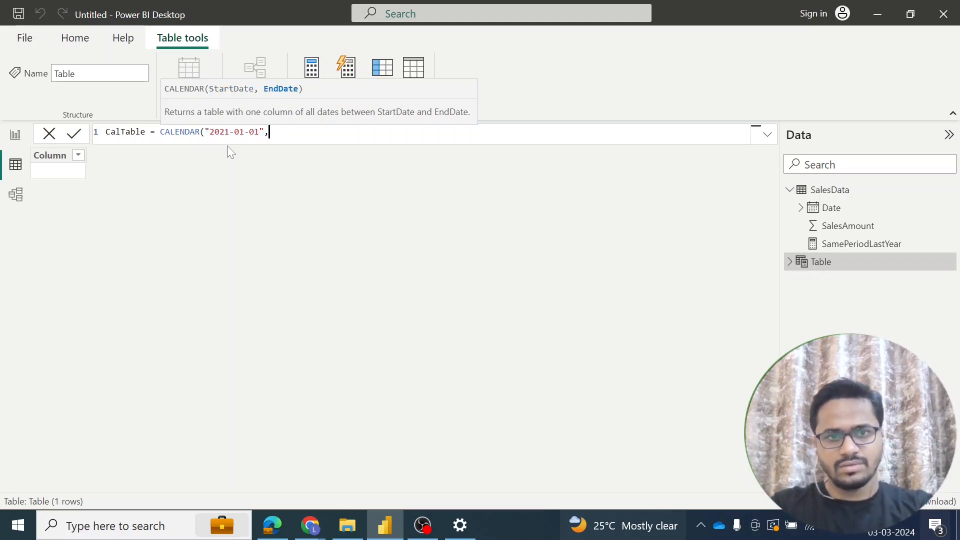
key("ctrl+v")
Change the pasted end date to "2021-12-31", replace its trailing comma with a closing parenthesis and commit the CalTable formula.
key("Left")
key("Left")
key("Left")
key("BackSpace")
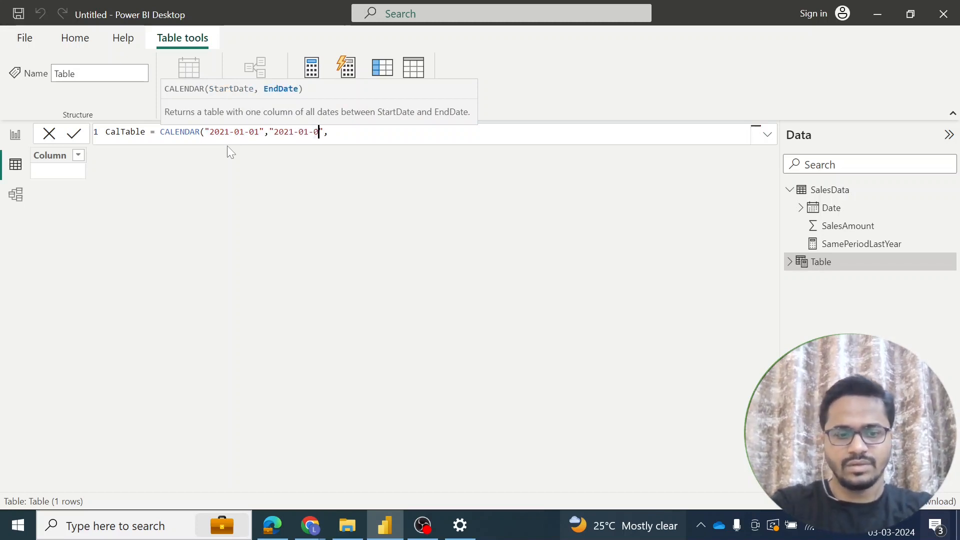
type("3")
key("Left")
key("Left")
key("BackSpace")
key("BackSpace")
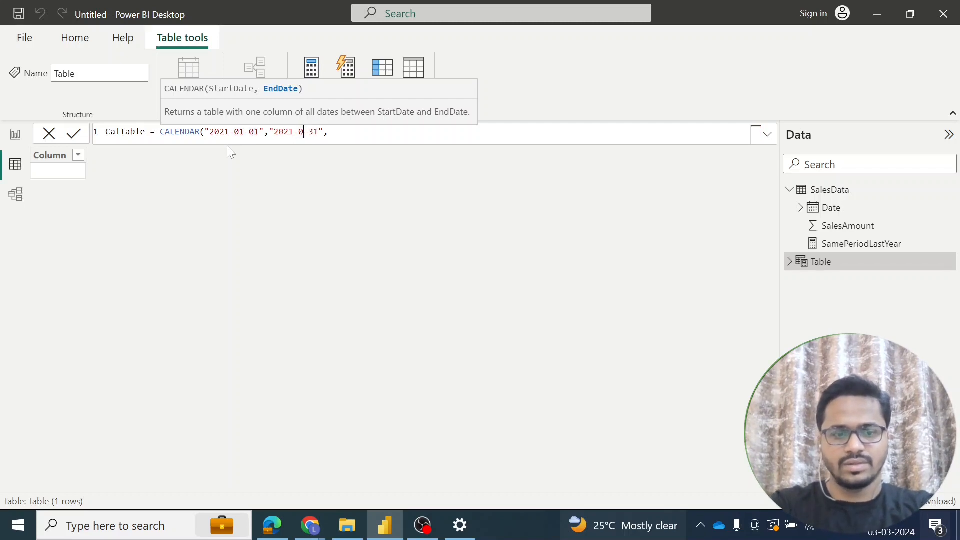
type("12")
key("Right")
key("Right")
key("Right")
key("Right")
key("Right")
key("BackSpace")
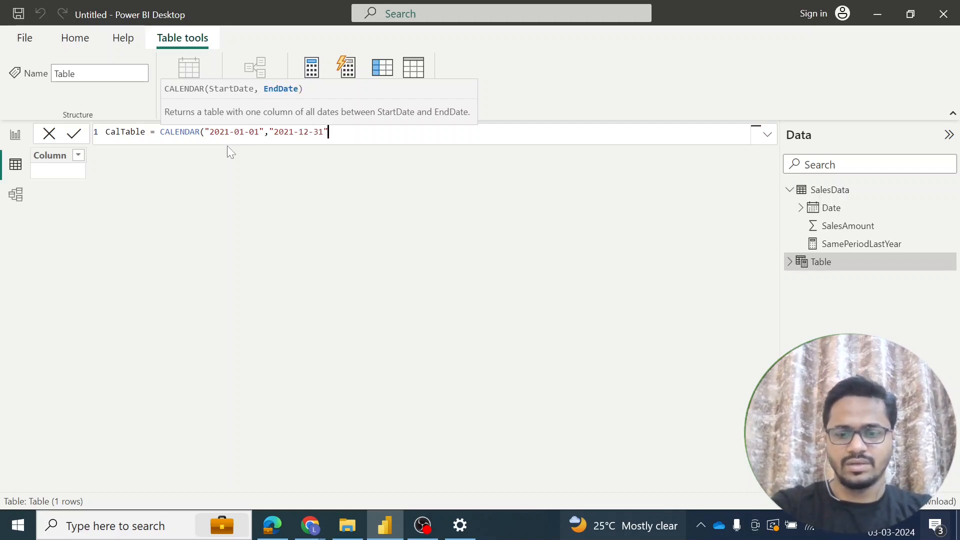
type(")")
key("Return")
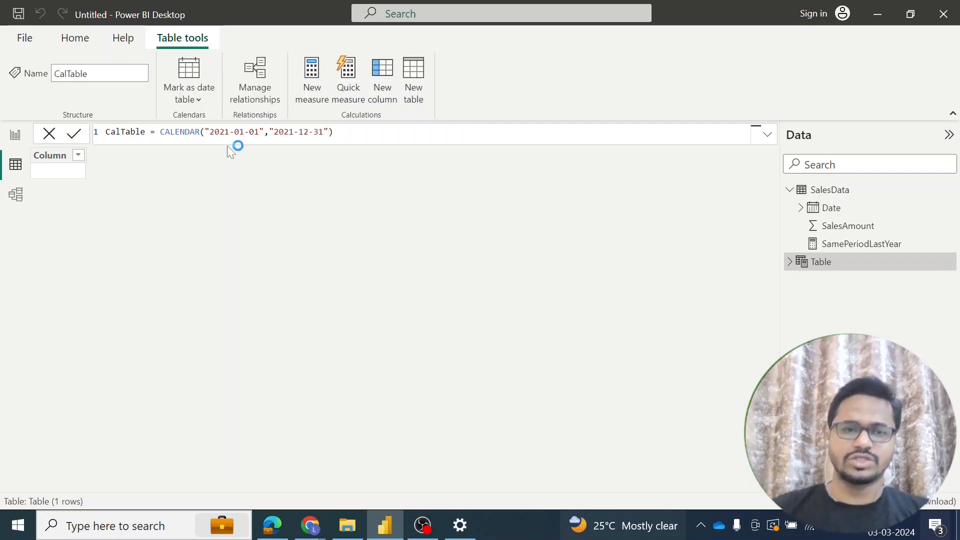
Arrange the SalesData and CalTable boxes in the model view and relate SalesData's Date to CalTable's Date.
left_click(20, 193)
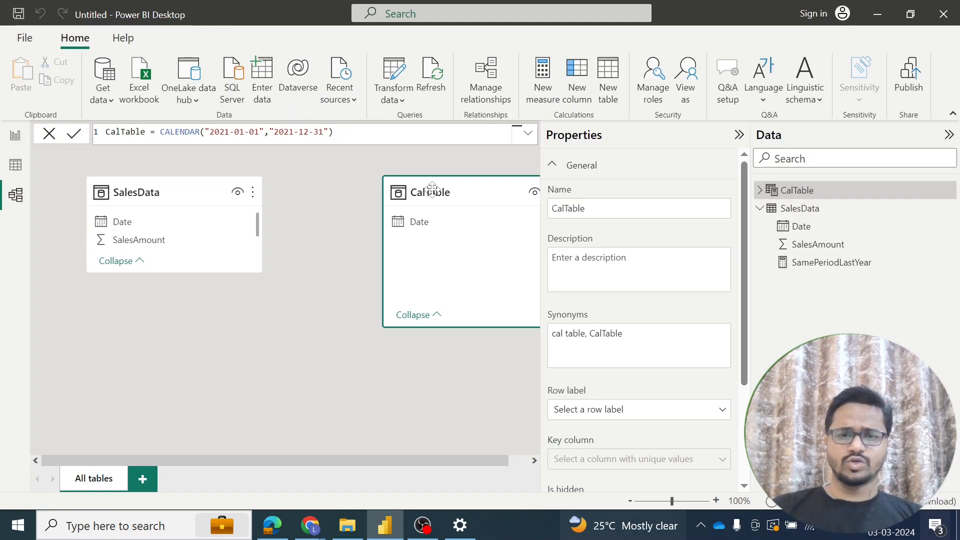
left_click_drag(422, 192, 363, 189)
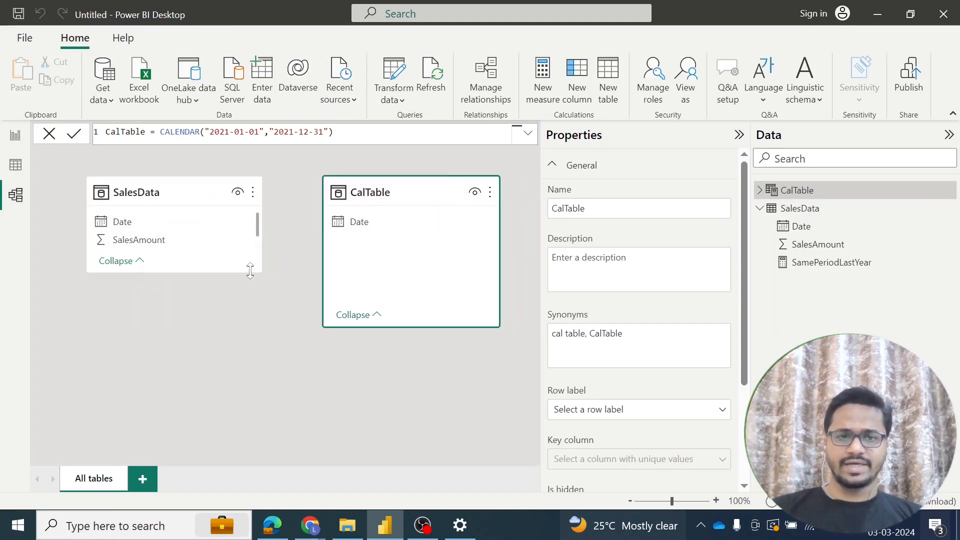
left_click_drag(254, 272, 261, 306)
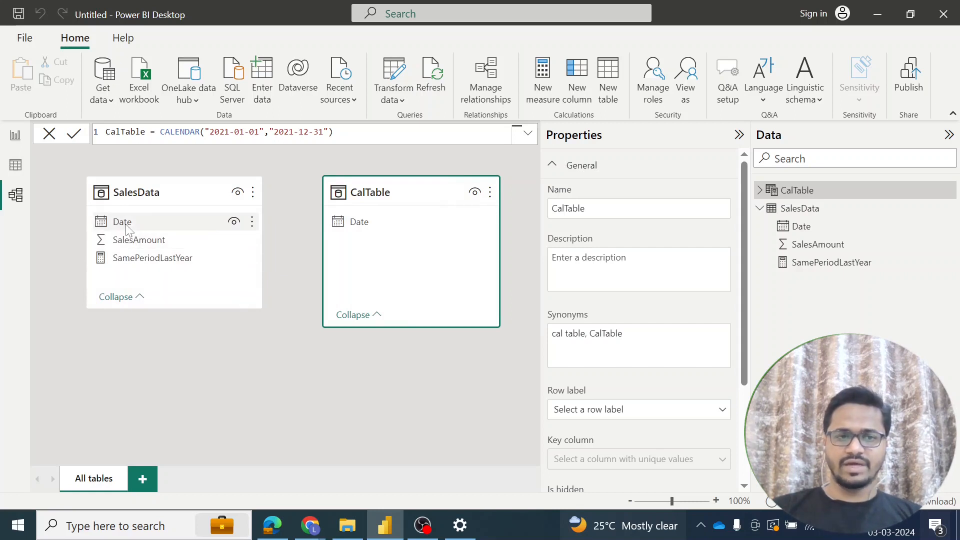
left_click_drag(127, 222, 364, 229)
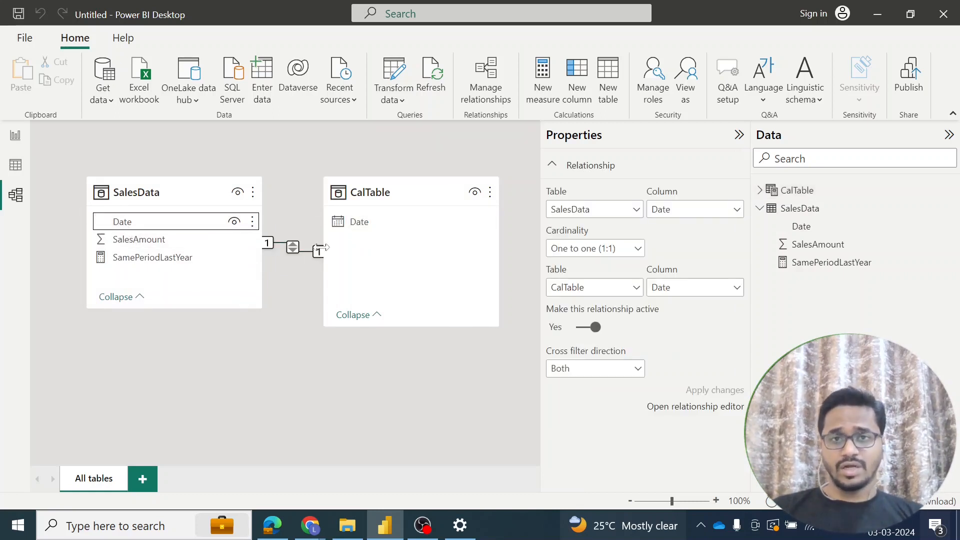
Return to the report page, enlarge the table visual and move it slightly upward.
left_click(15, 142)
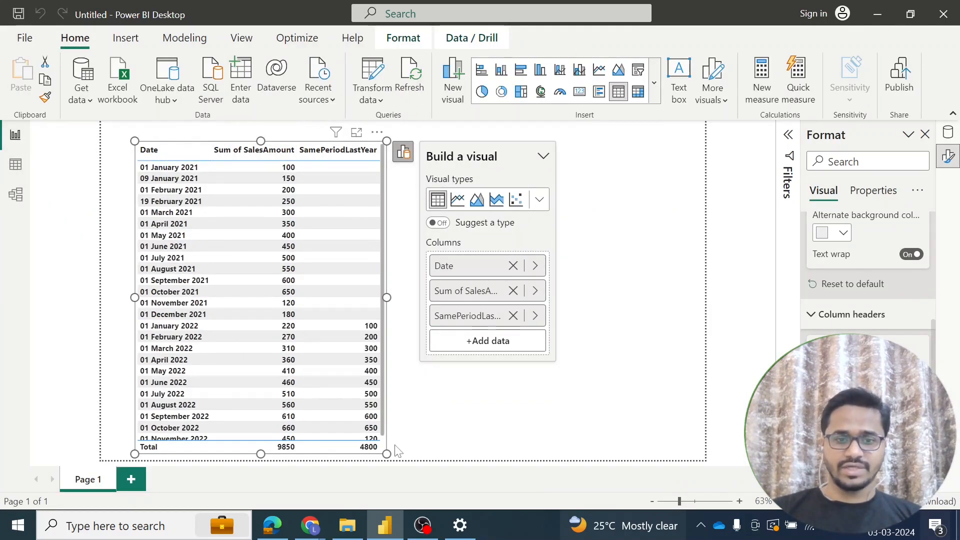
left_click_drag(387, 454, 431, 459)
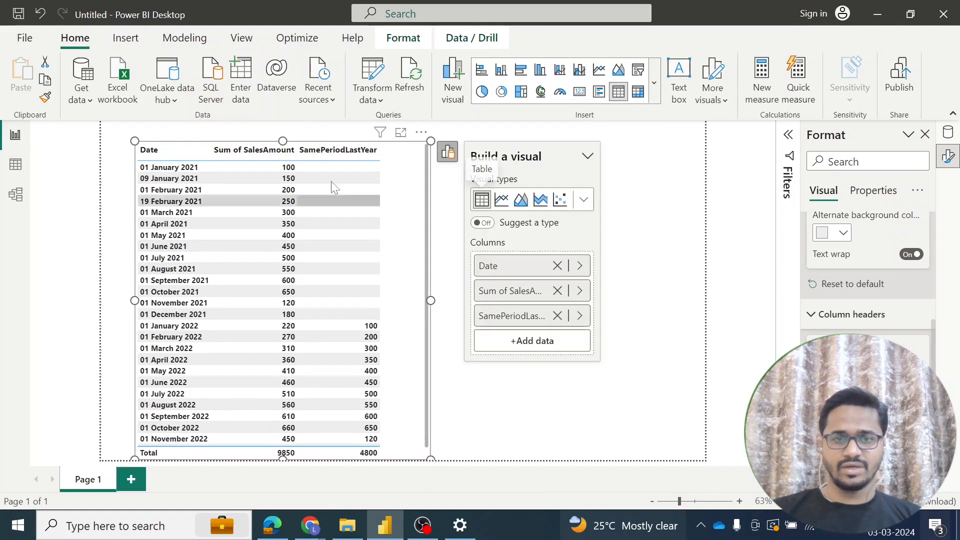
left_click_drag(313, 153, 315, 132)
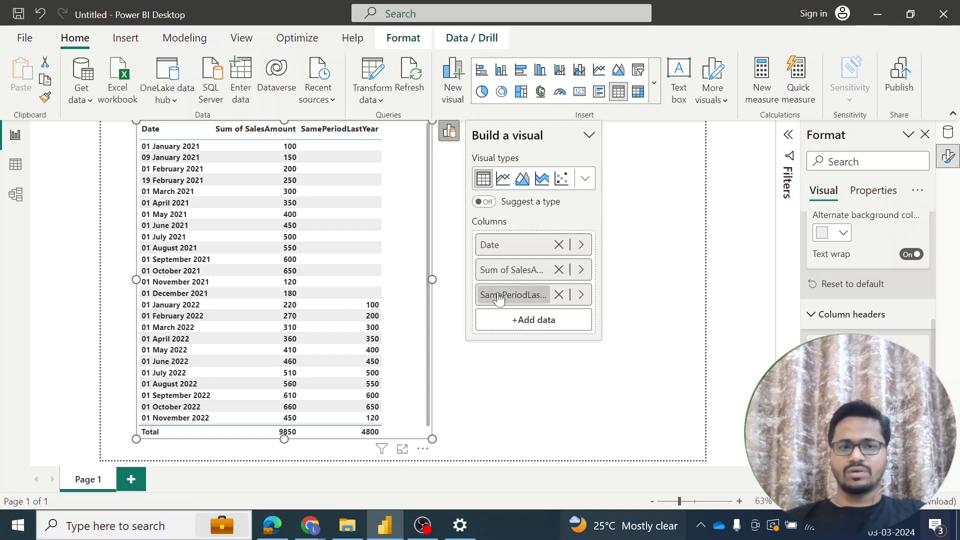
Create a new measure in the SalesData table from the table view and name it ParallelPeriod.
left_click(17, 165)
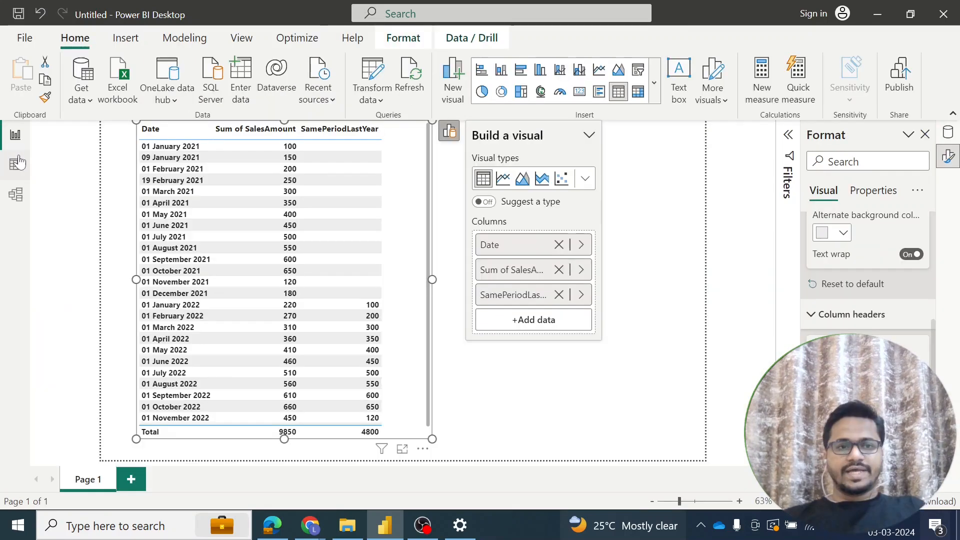
left_click(16, 166)
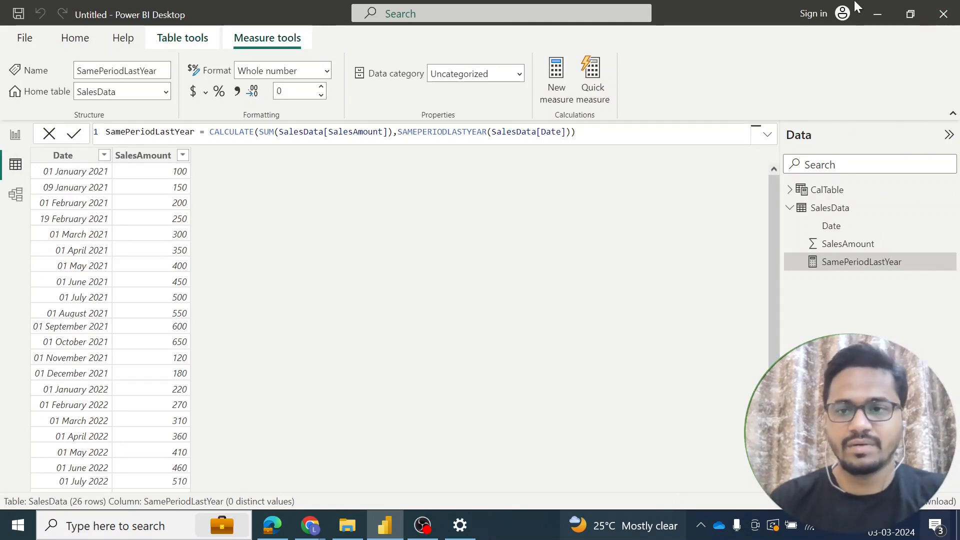
left_click(830, 207)
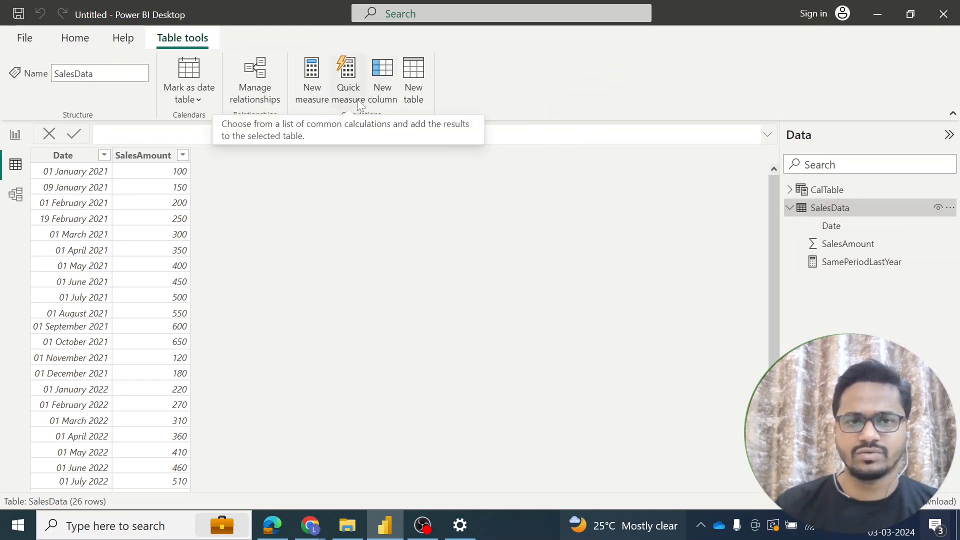
left_click(311, 75)
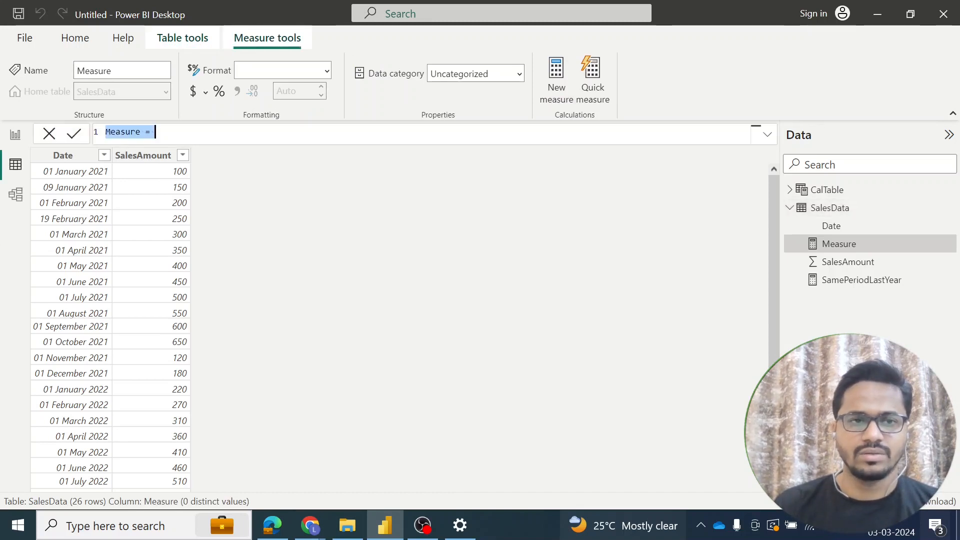
type("Parallel")
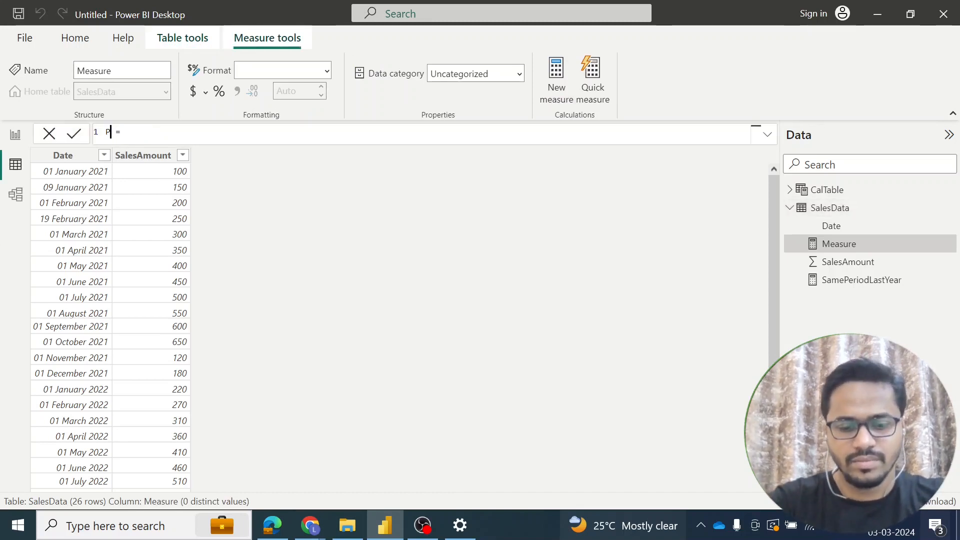
type("Perios")
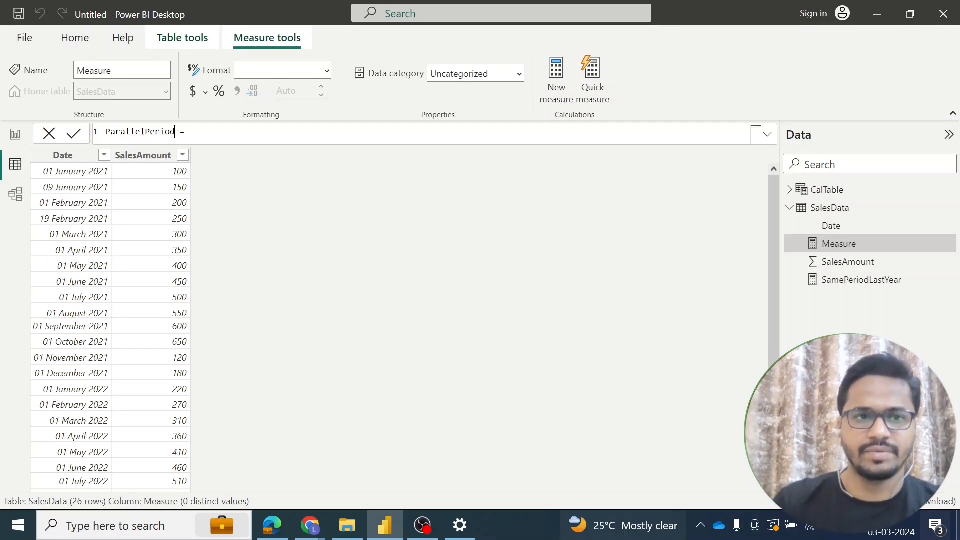
Begin the ParallelPeriod formula with CALCULATE, using SUM(SalesData[SalesAmount]) as its expression, followed by a comma.
type("calc")
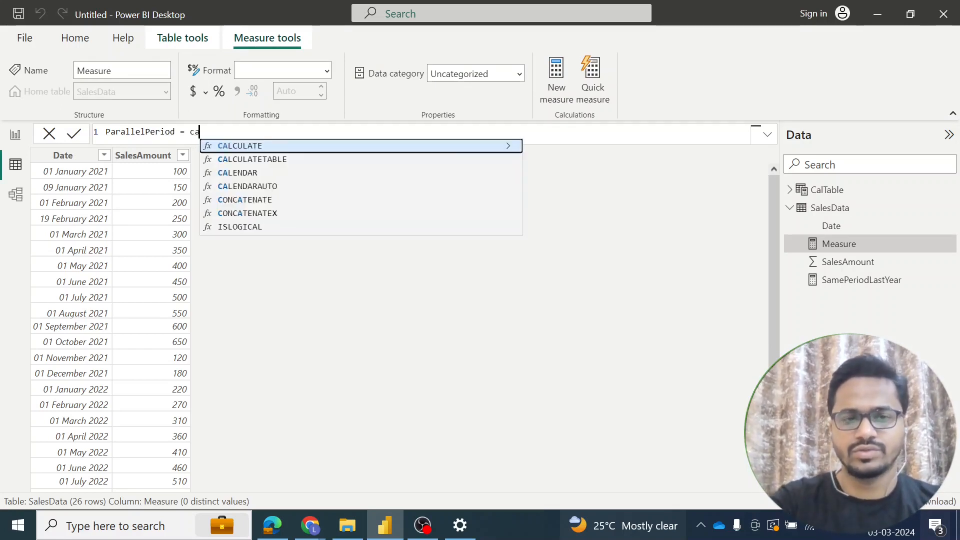
key("Tab")
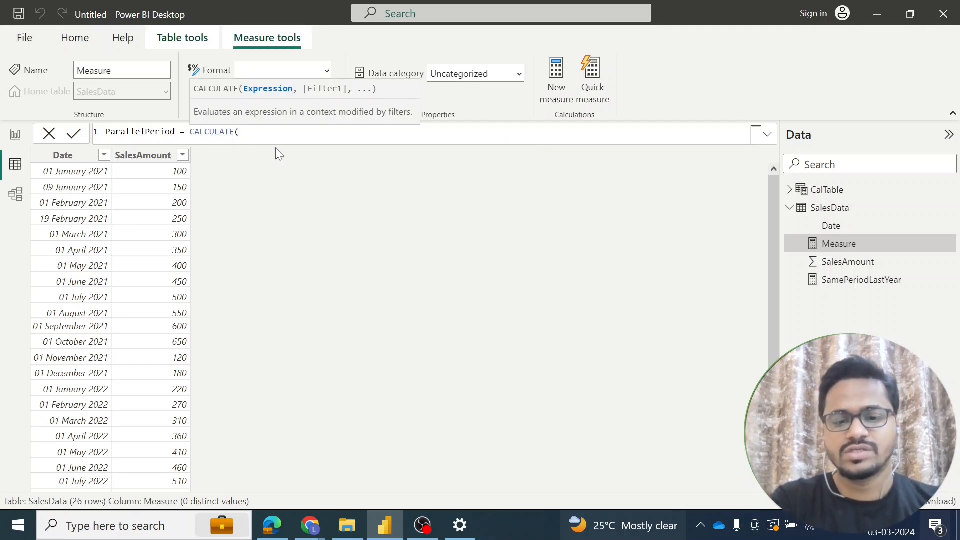
type("sum")
key("Tab")
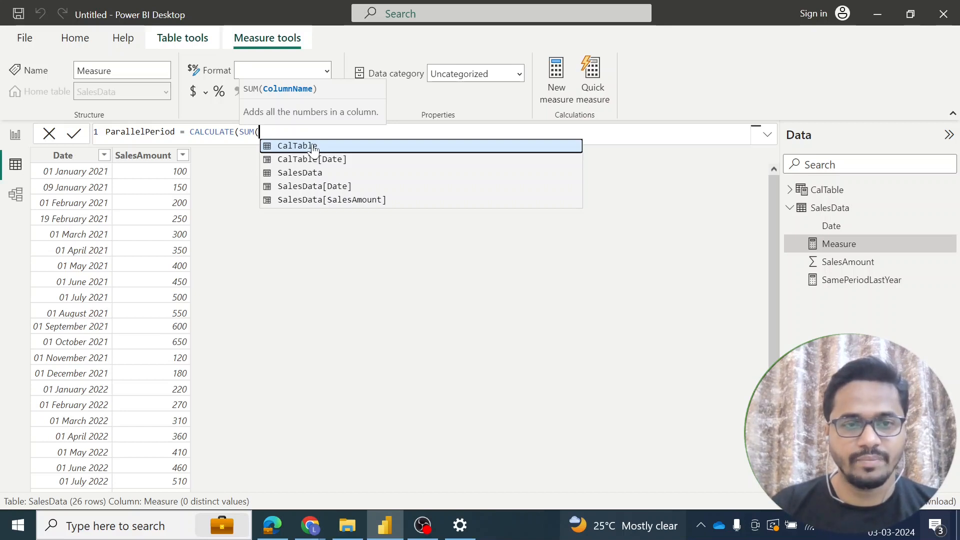
left_click(371, 201)
type("),")
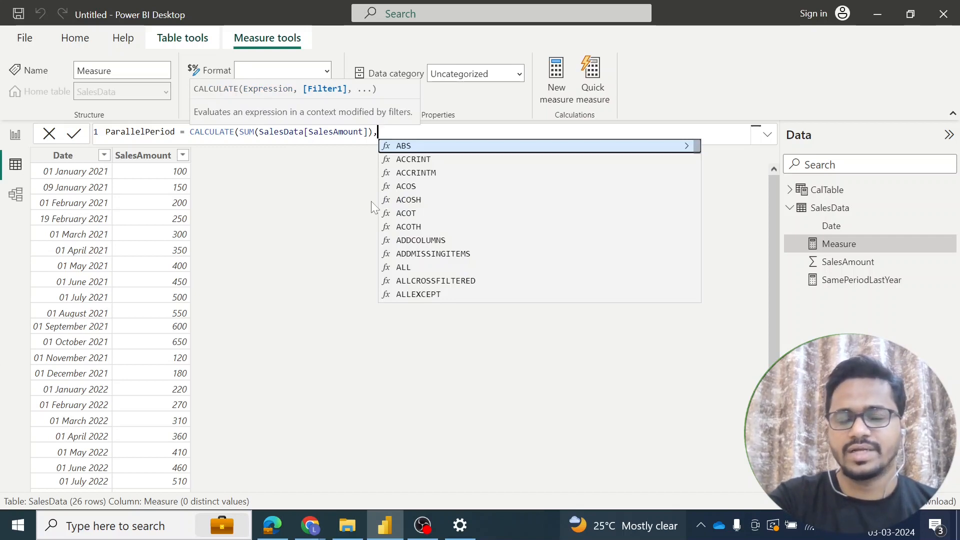
Add PARALLELPERIOD as the filter of the ParallelPeriod formula, with SalesData[Date] as its dates argument, followed by a comma.
type("para")
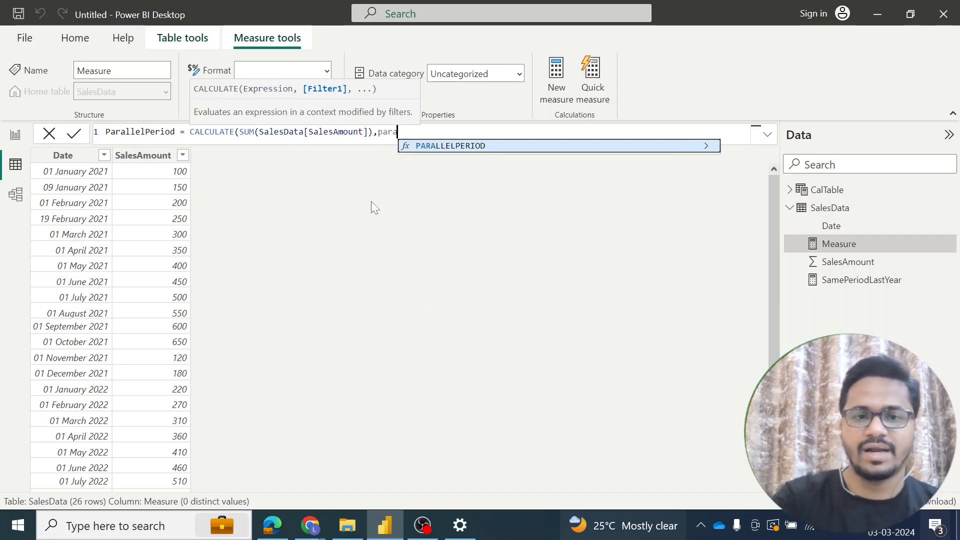
left_click(447, 148)
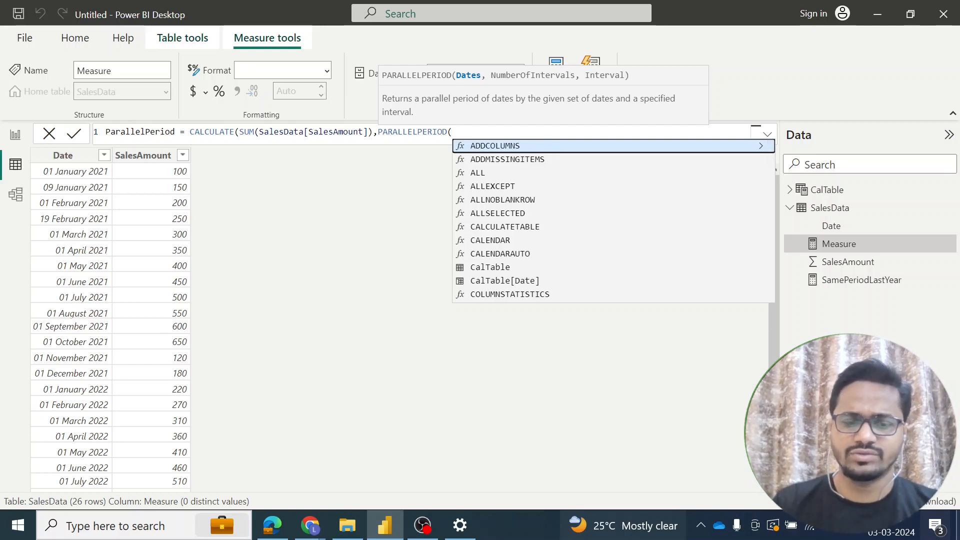
type("Date")
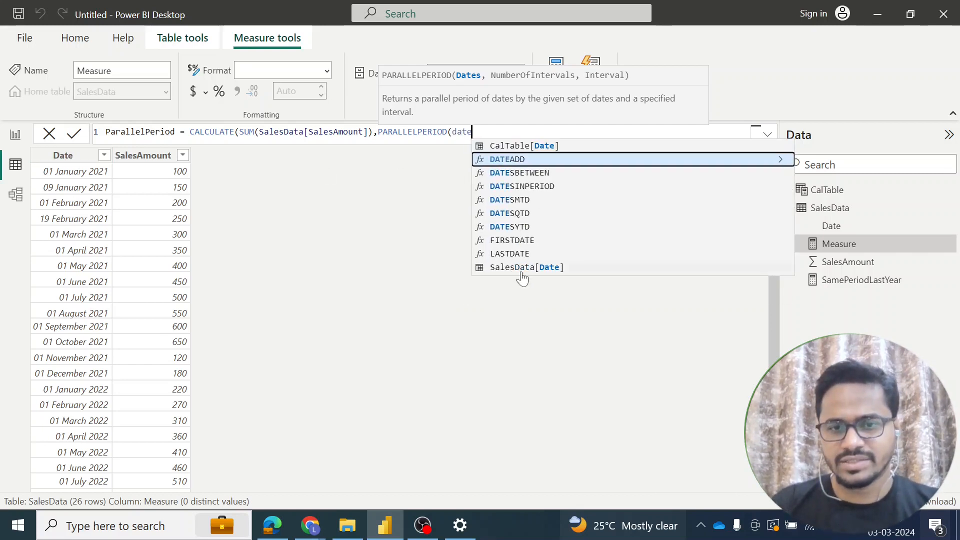
left_click(538, 265)
type(",")
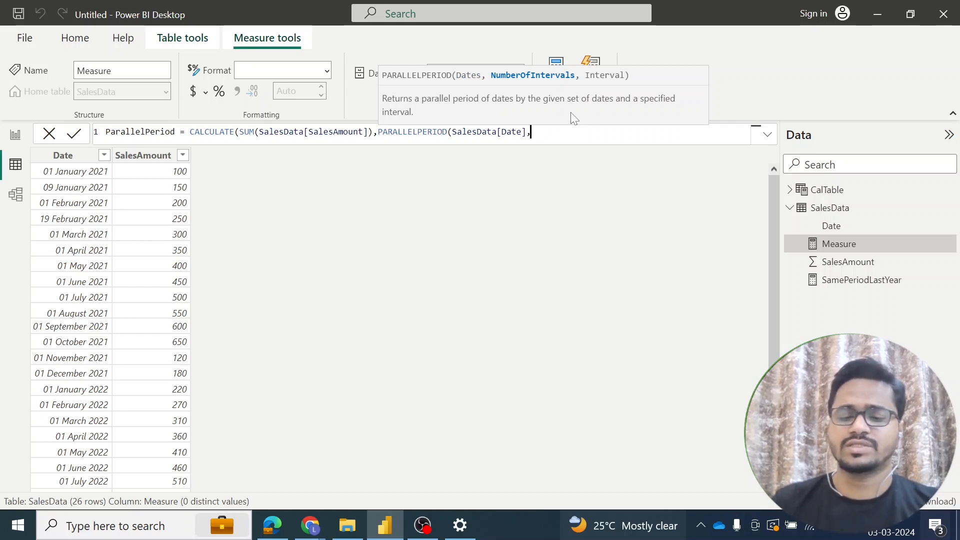
Complete PARALLELPERIOD with -1 as the number of intervals and MONTH as the interval, close both functions and commit the measure.
type("-")
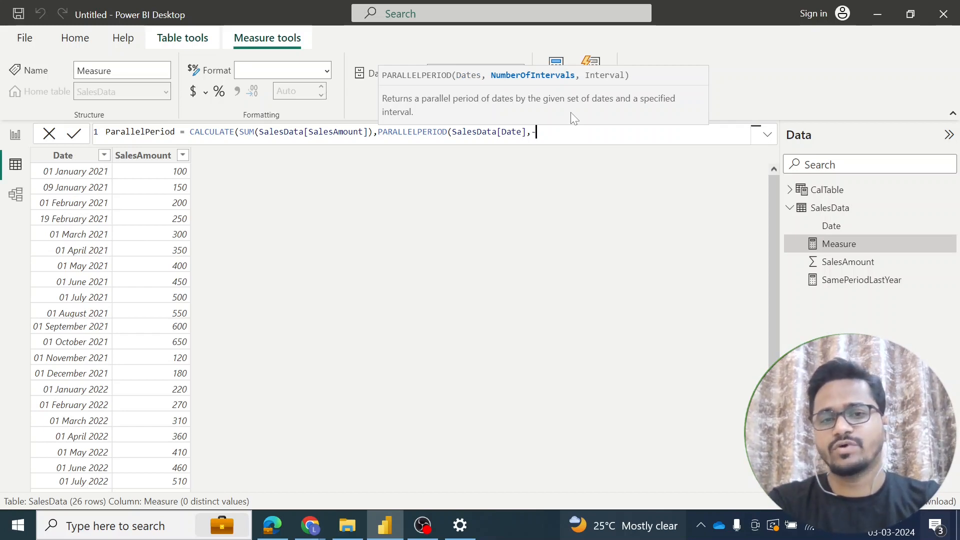
type("1,")
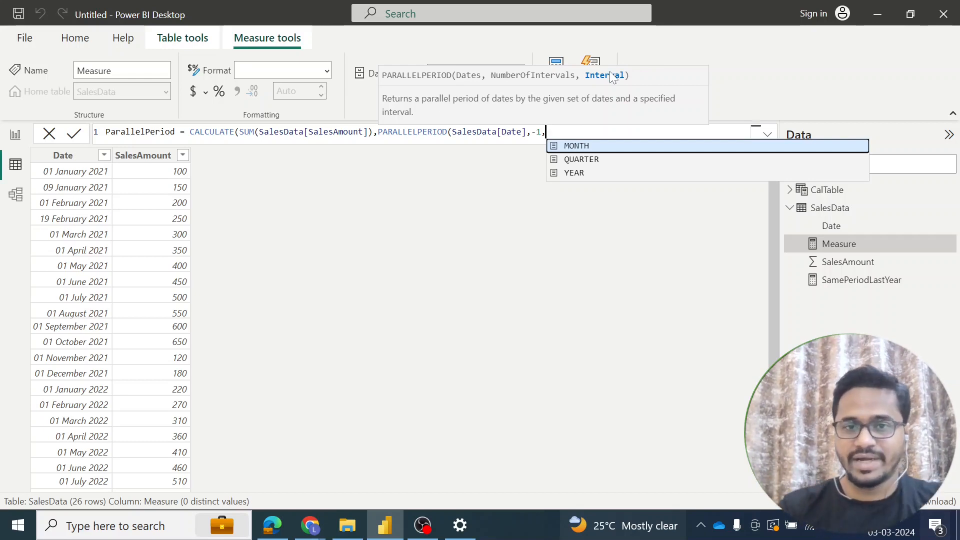
left_click(588, 150)
type(")")
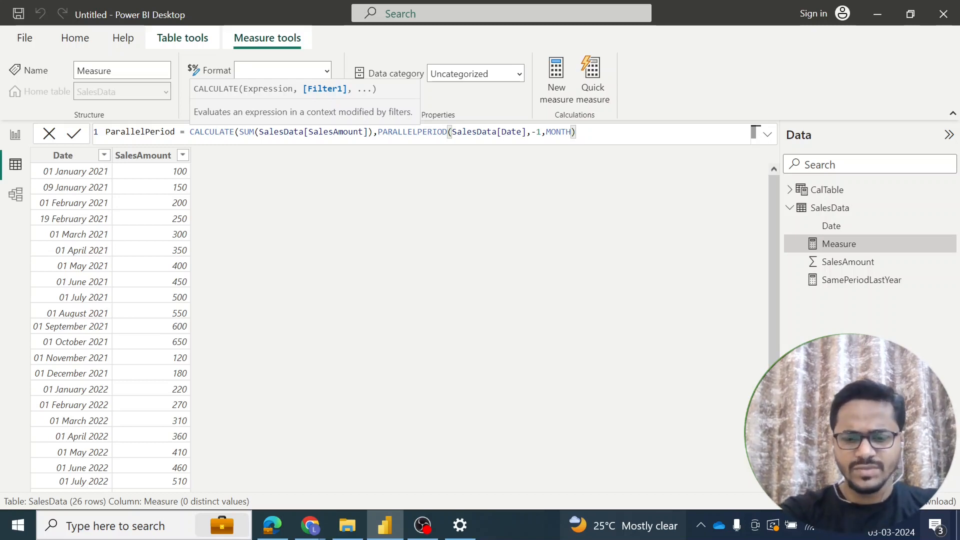
type(")")
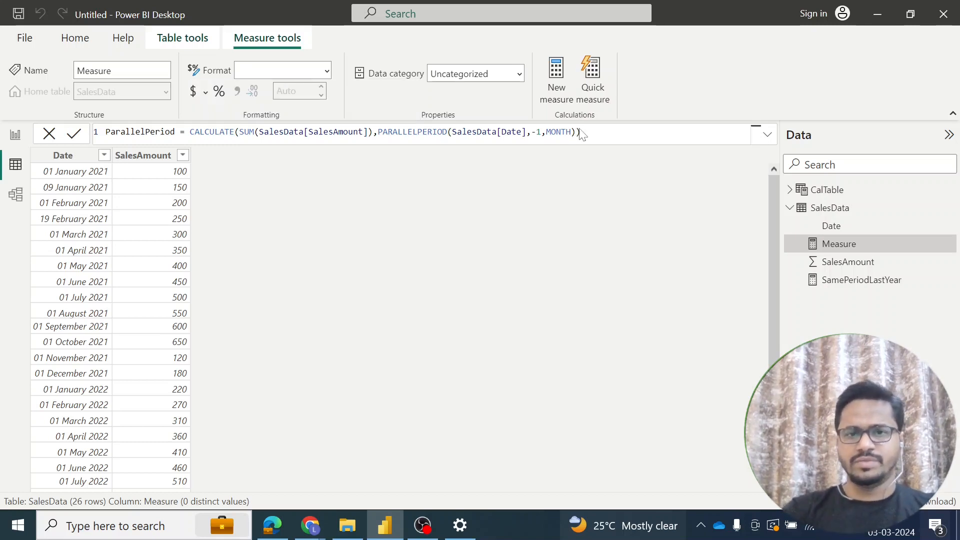
key("Return")
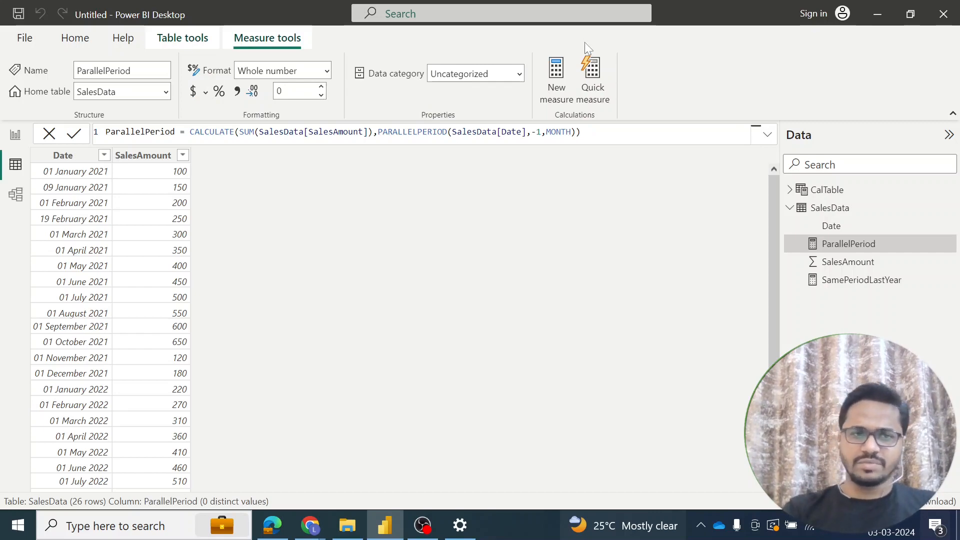
Return to the report page, move the existing table against the page's left edge and make it slightly smaller.
left_click(16, 138)
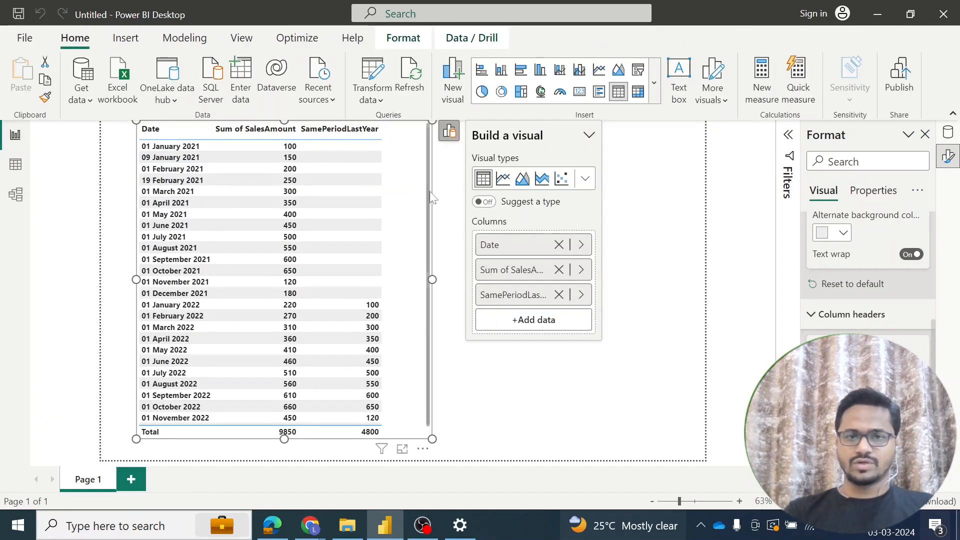
left_click_drag(390, 198, 356, 199)
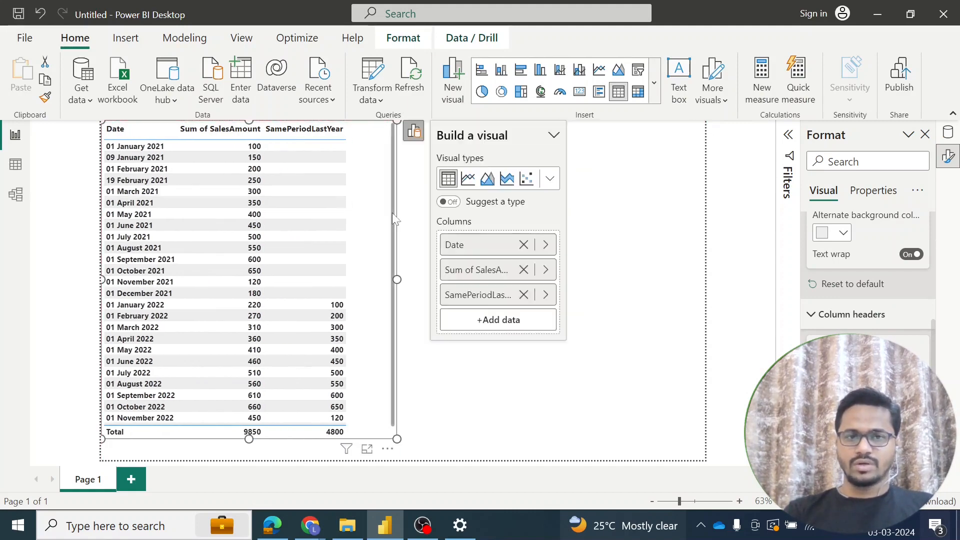
left_click(407, 218)
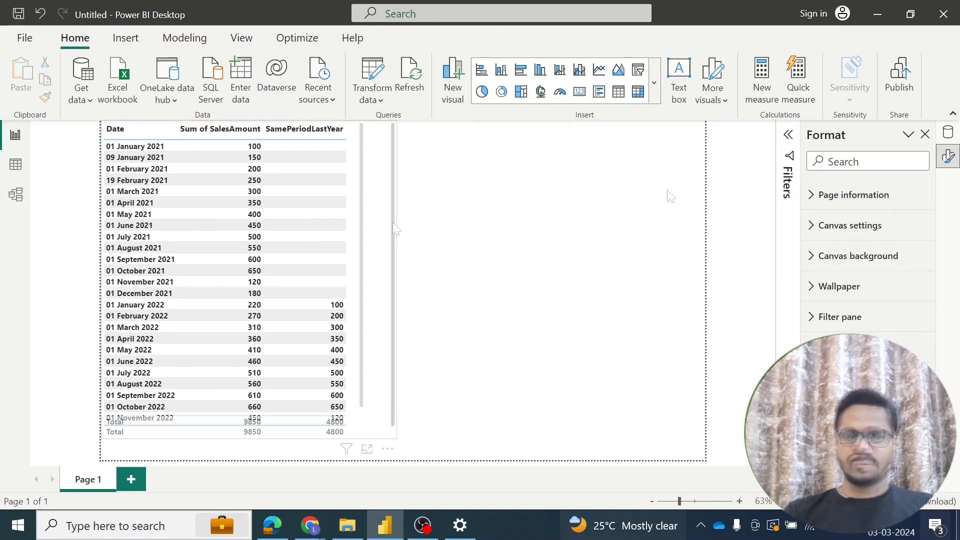
Insert a second table visual beside the first and add SalesData's Date as its first column.
left_click(618, 95)
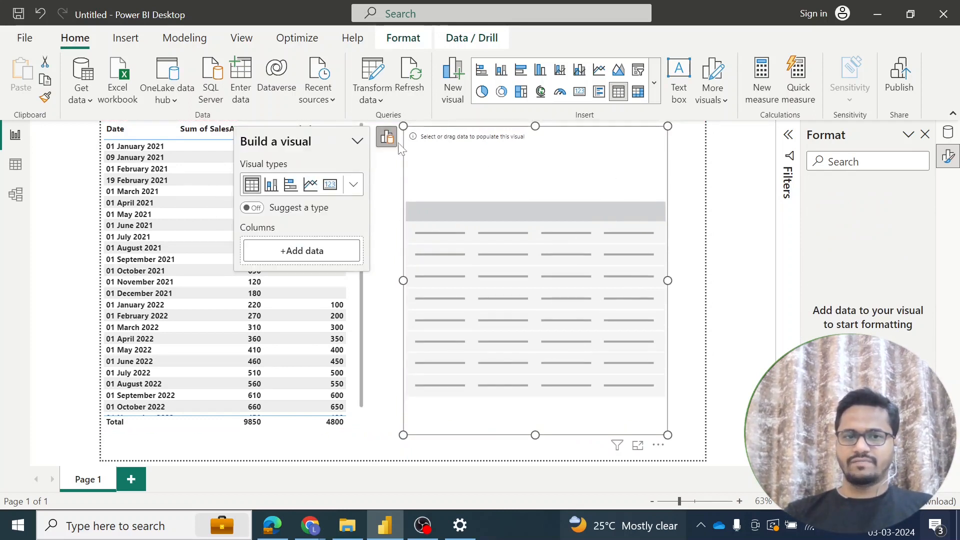
left_click(387, 136)
left_click(387, 136)
left_click(326, 248)
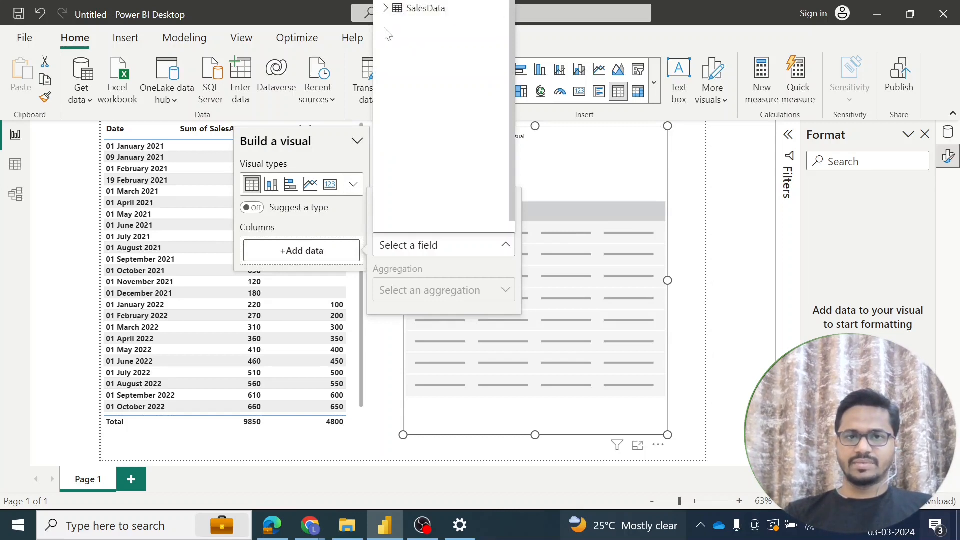
left_click(385, 9)
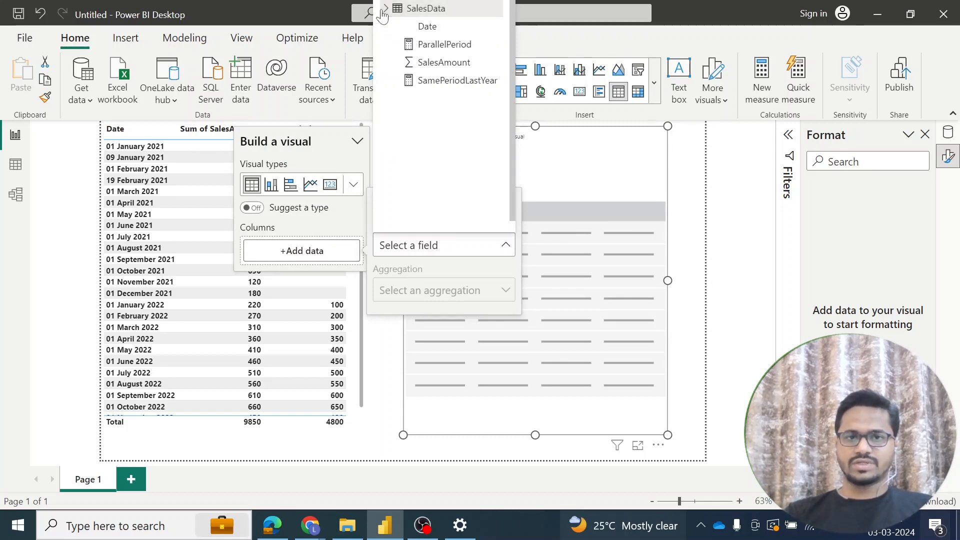
left_click(429, 27)
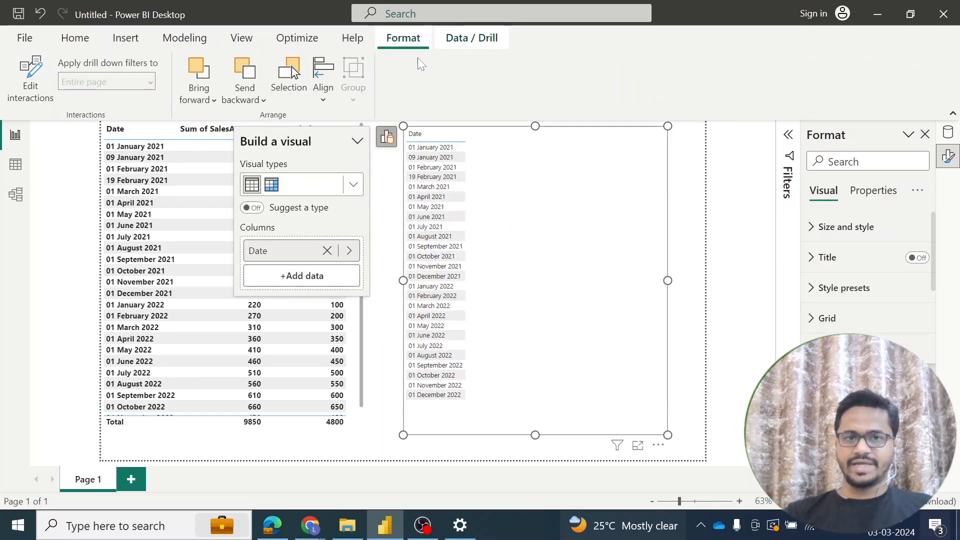
Add SalesAmount from SalesData as the second column of the new table.
left_click(286, 276)
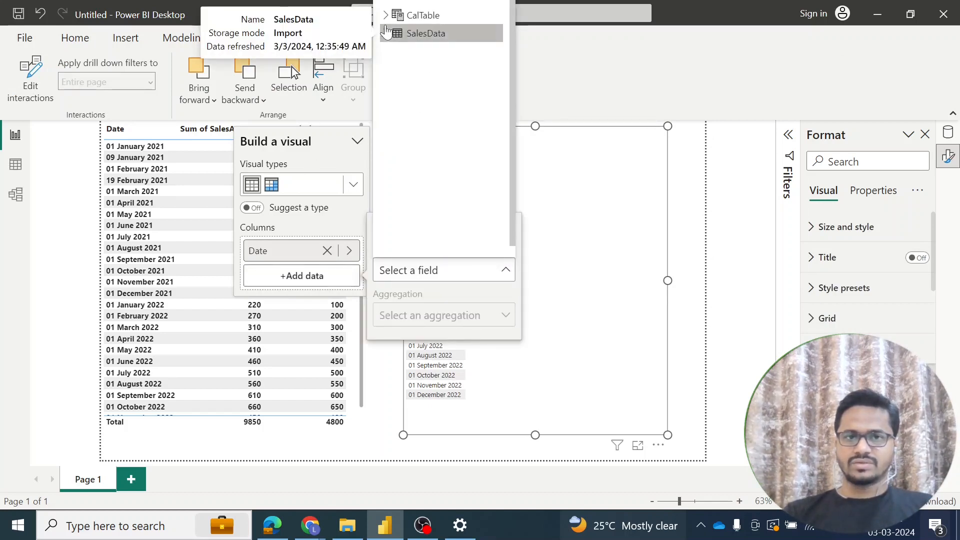
left_click(386, 32)
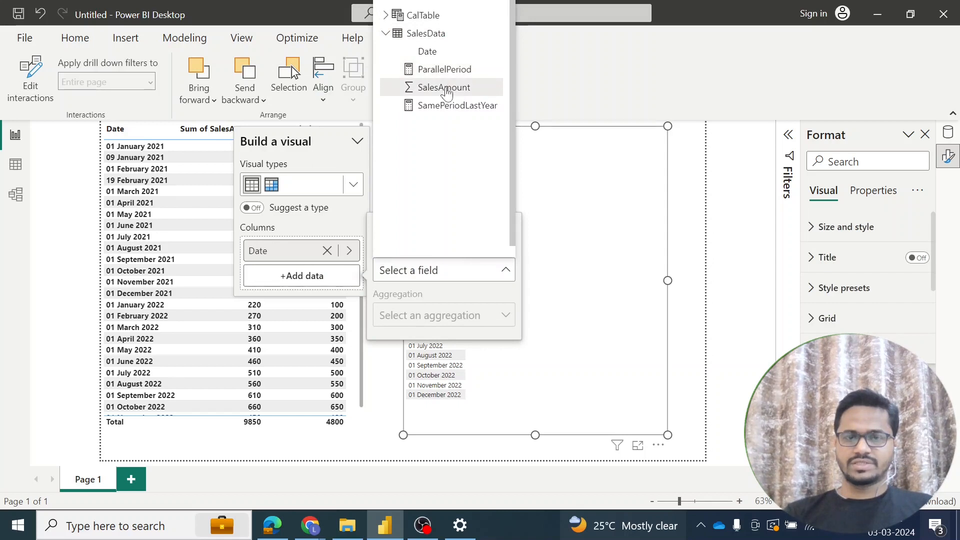
left_click(445, 88)
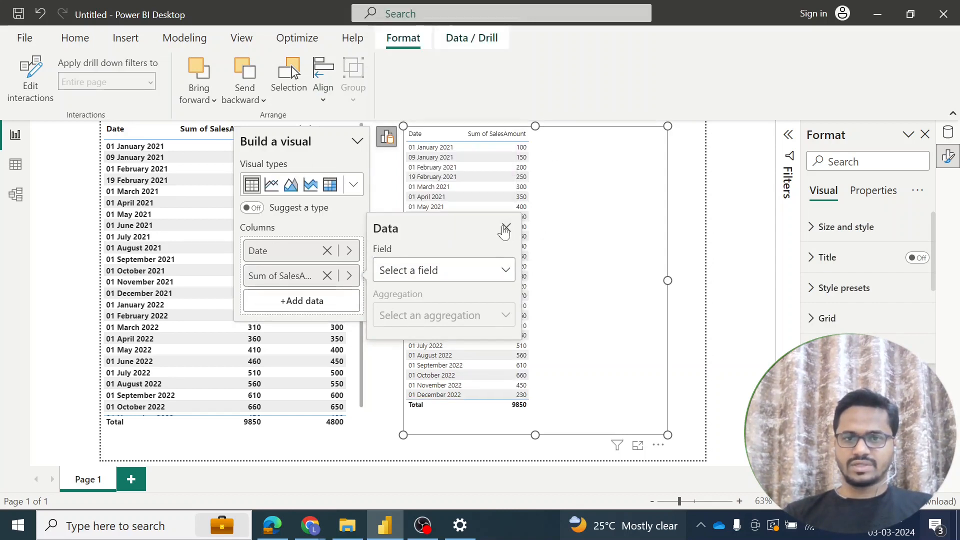
left_click(505, 228)
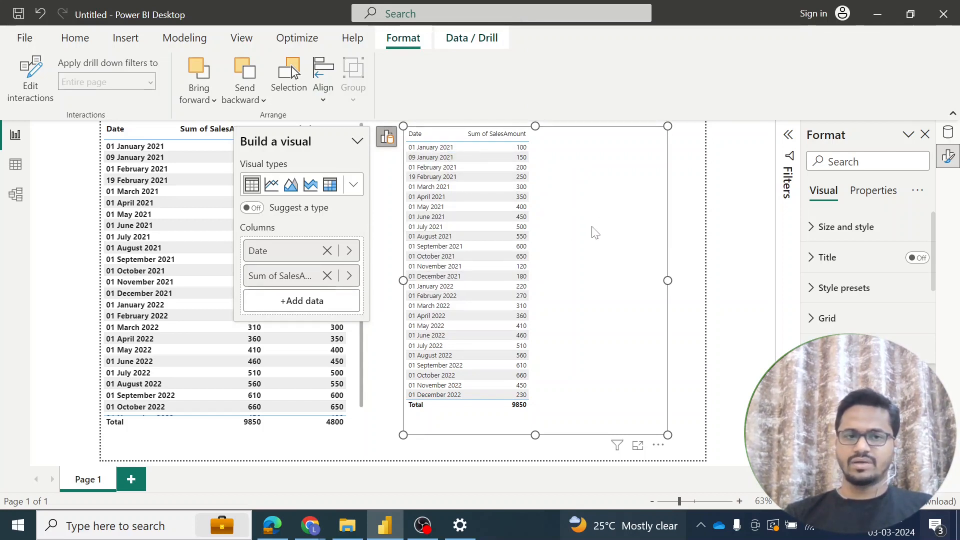
Add the ParallelPeriod measure from SalesData as the third column of the new table.
left_click(306, 300)
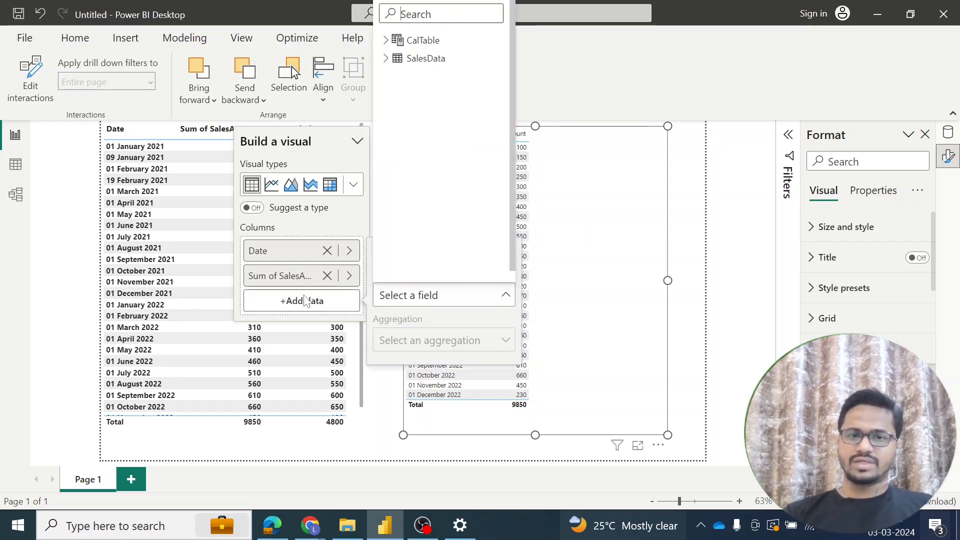
left_click(386, 58)
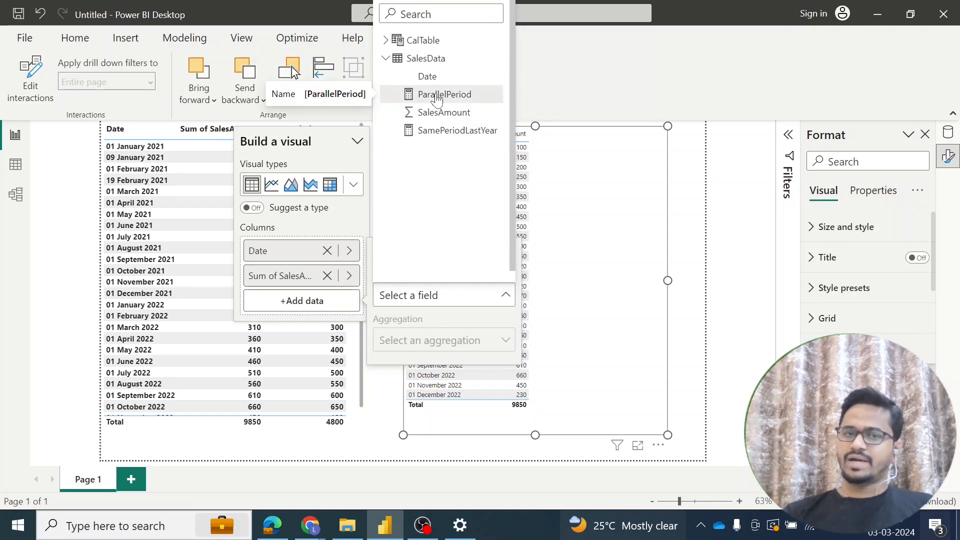
left_click(435, 95)
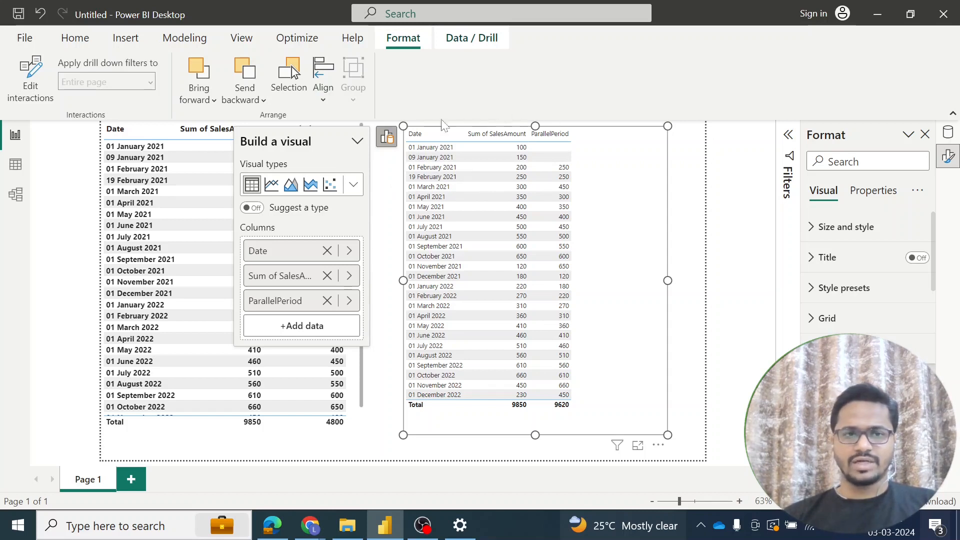
Copy the formatting of the SamePeriodLastYear table onto the ParallelPeriod table.
left_click(196, 171)
left_click(141, 128)
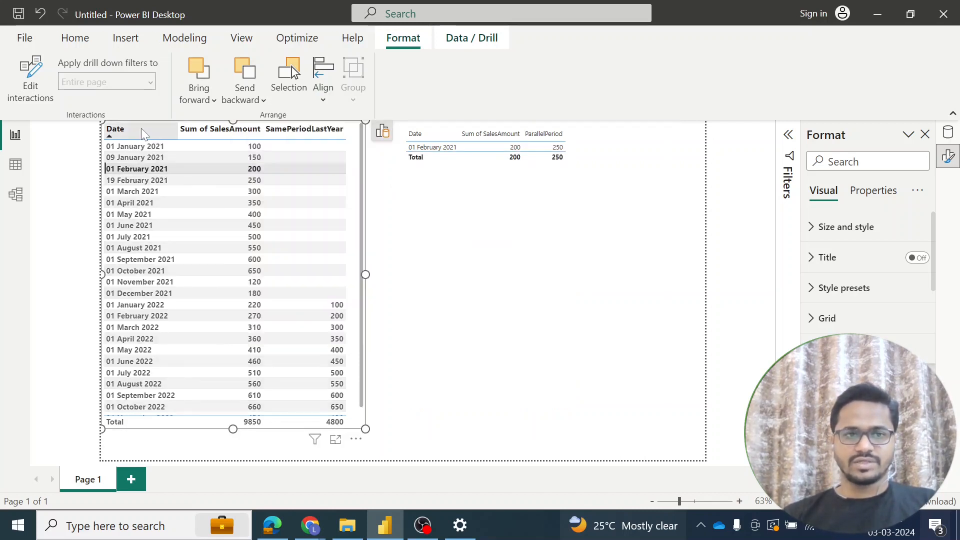
left_click(141, 128)
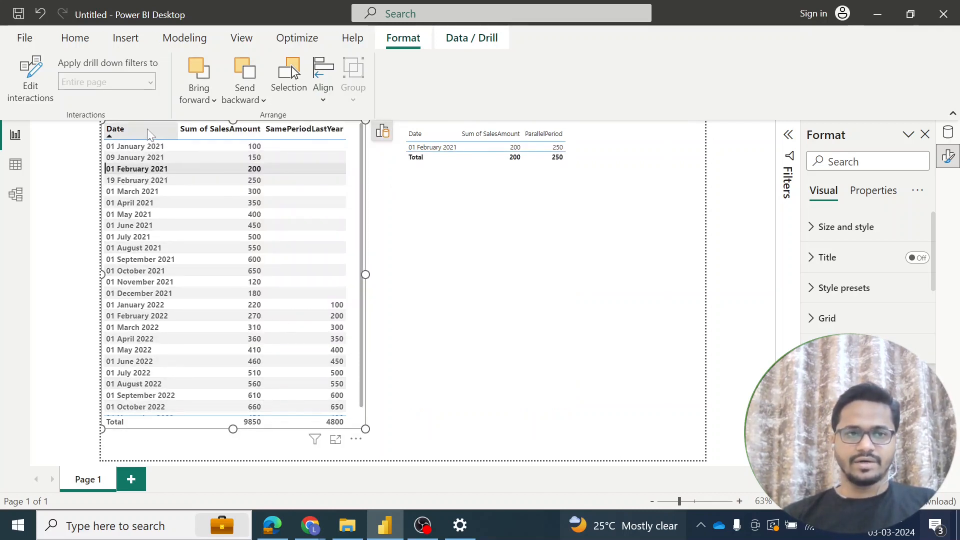
left_click(64, 38)
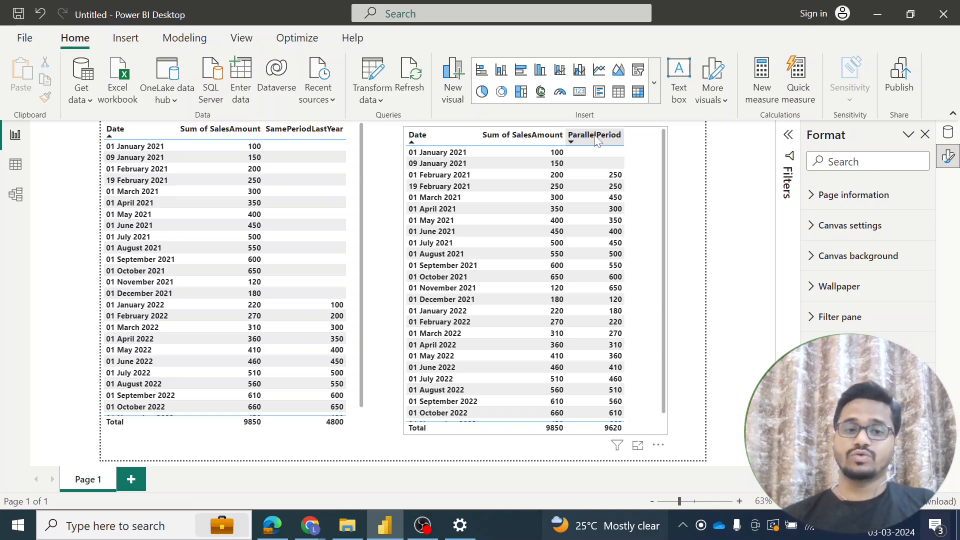
Change the interval in the ParallelPeriod formula to YEAR, commit it and return to the report page.
left_click(15, 164)
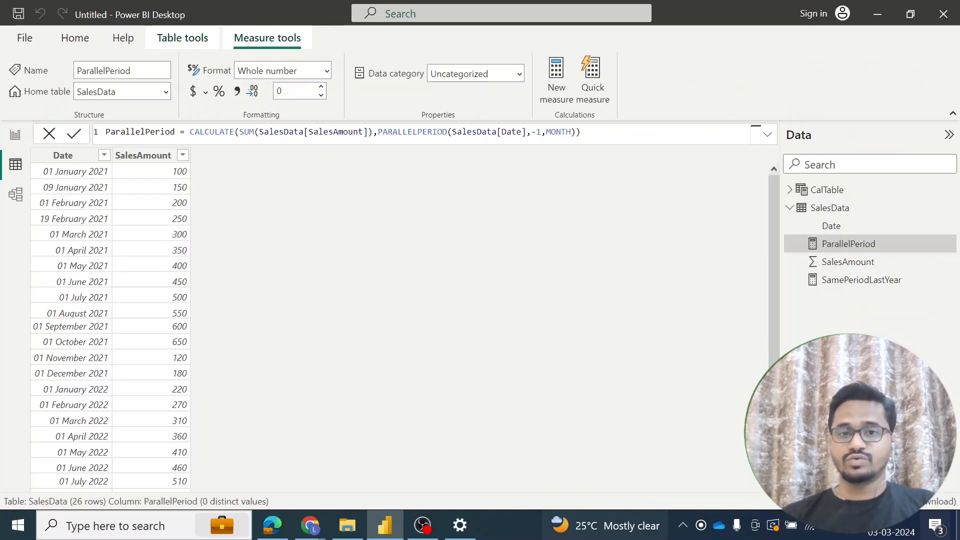
left_click_drag(545, 131, 571, 131)
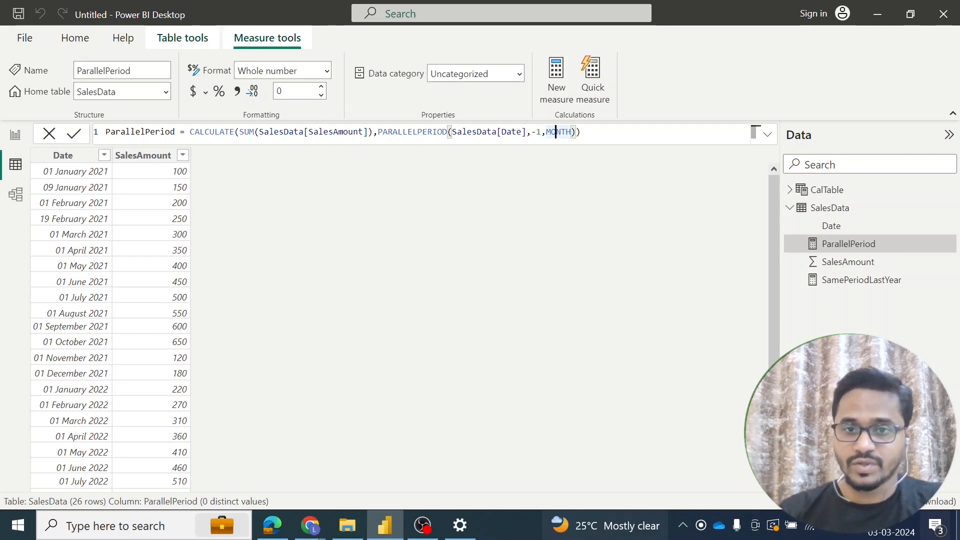
type("Year")
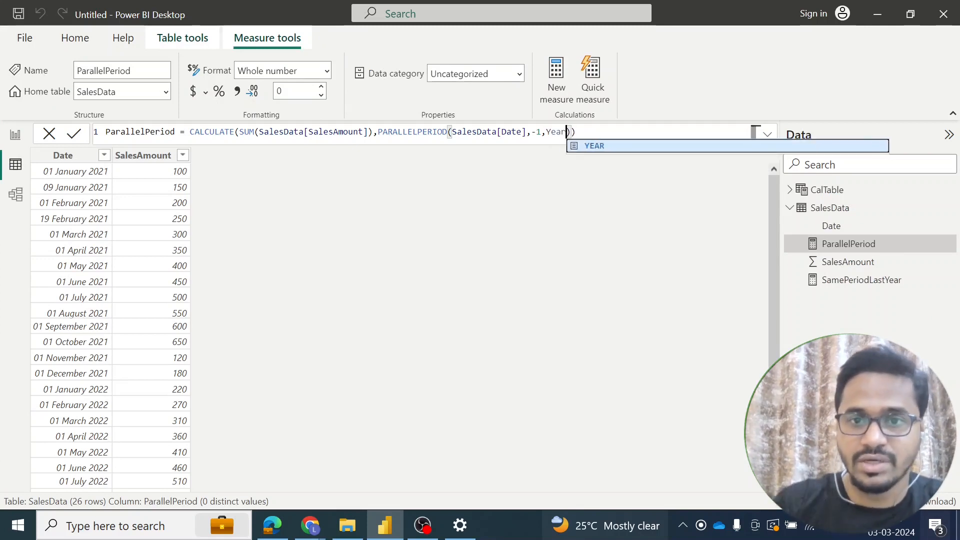
left_click(591, 147)
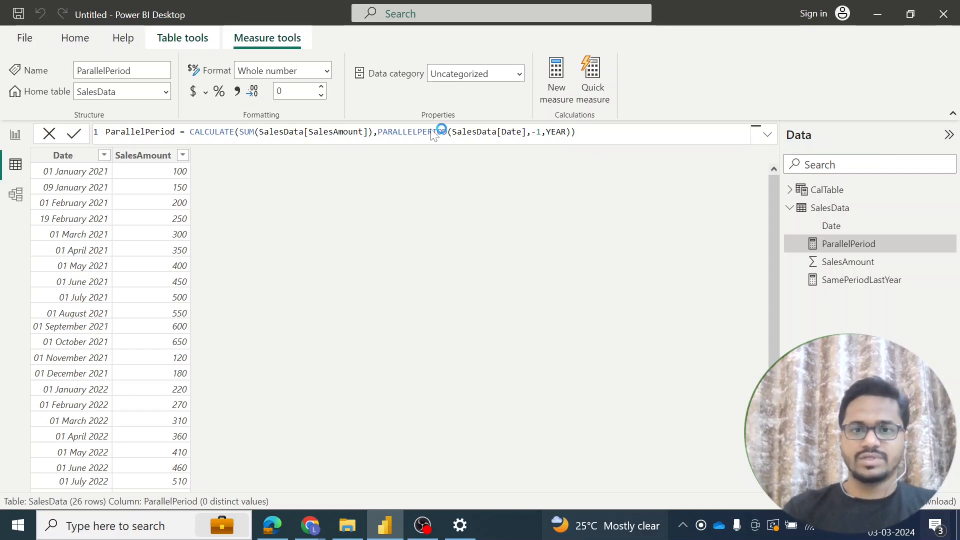
key("Return")
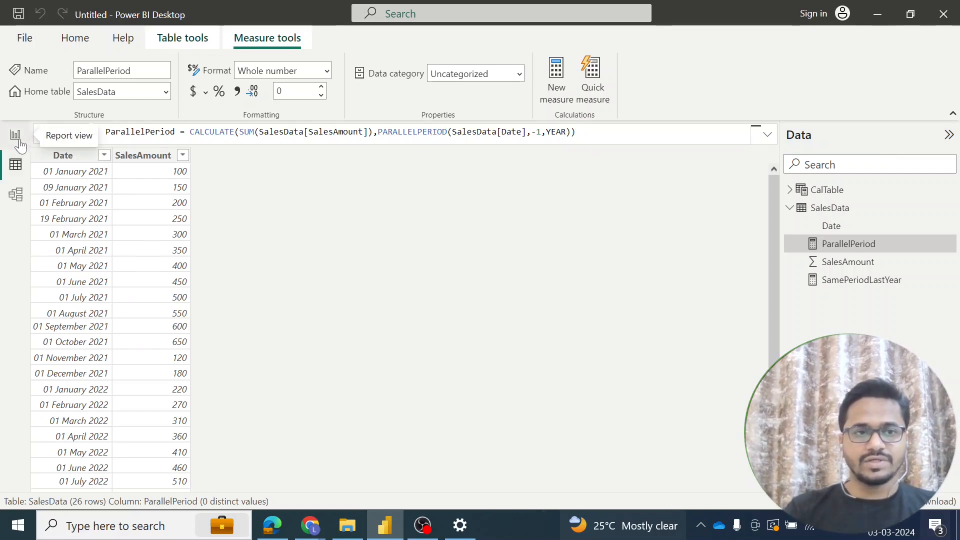
left_click(22, 144)
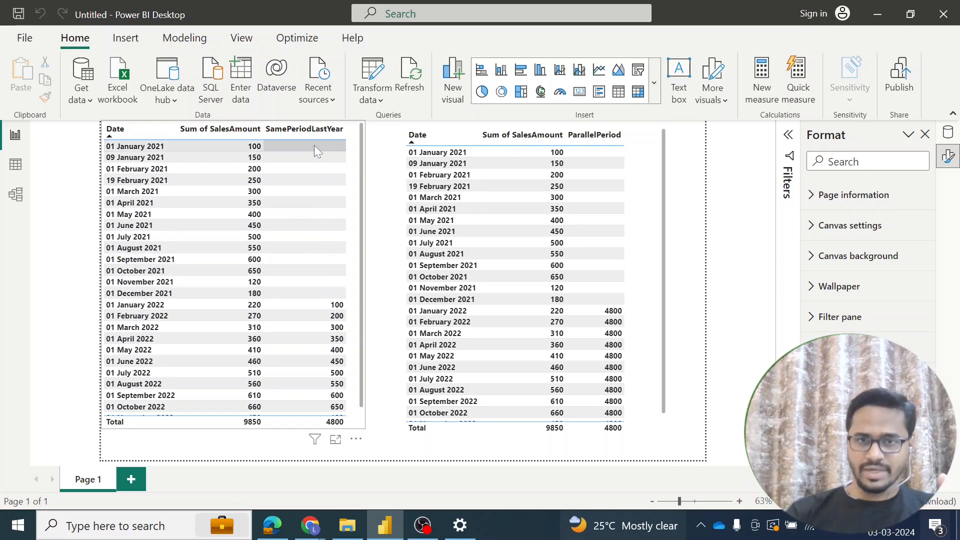
Set the interval in the ParallelPeriod formula back to MONTH, commit it and return to the report to compare both tables.
left_click(15, 164)
double_click(556, 132)
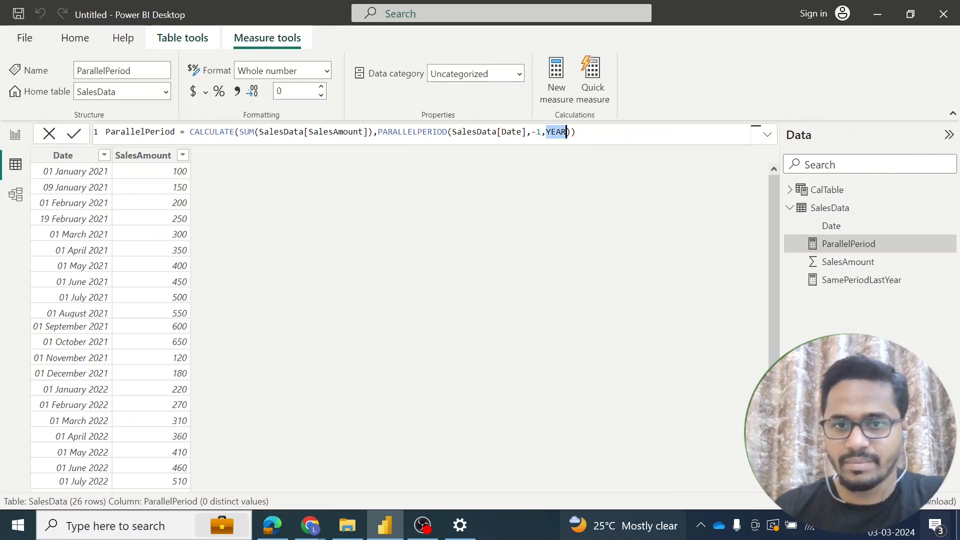
type("Month")
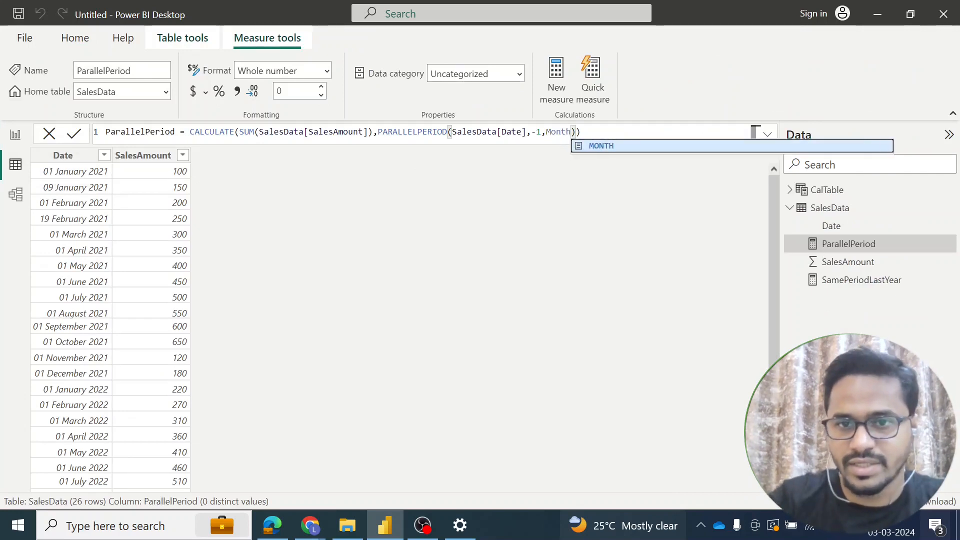
key("Return")
key("Return")
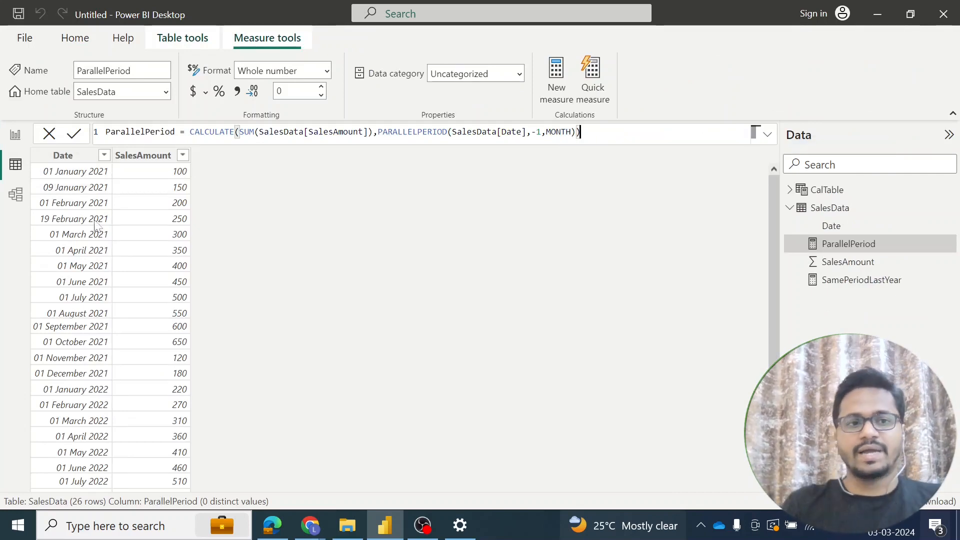
key("Return")
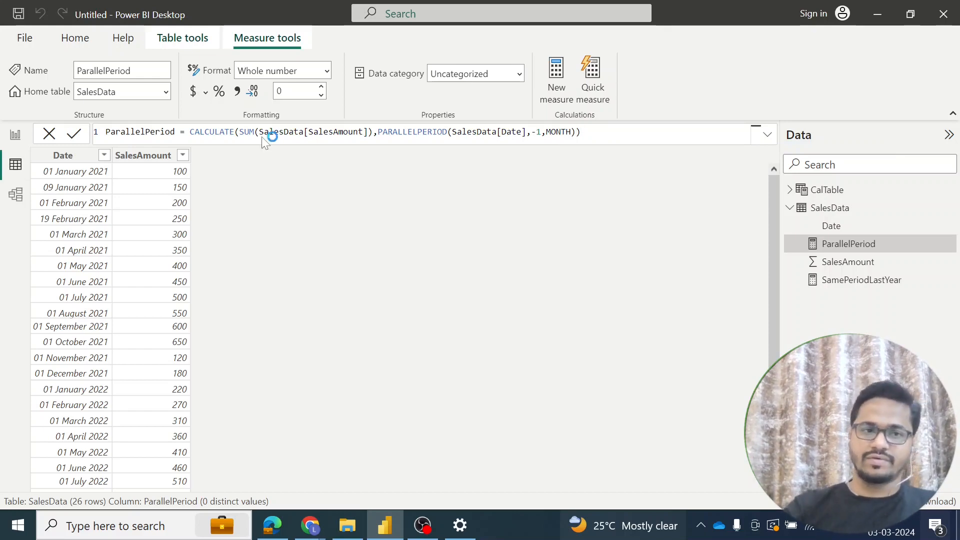
left_click(17, 136)
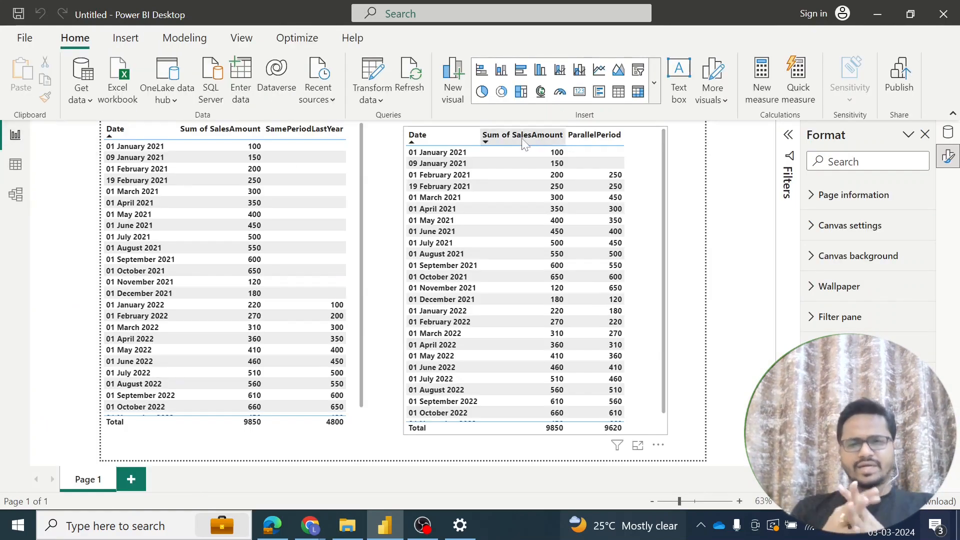